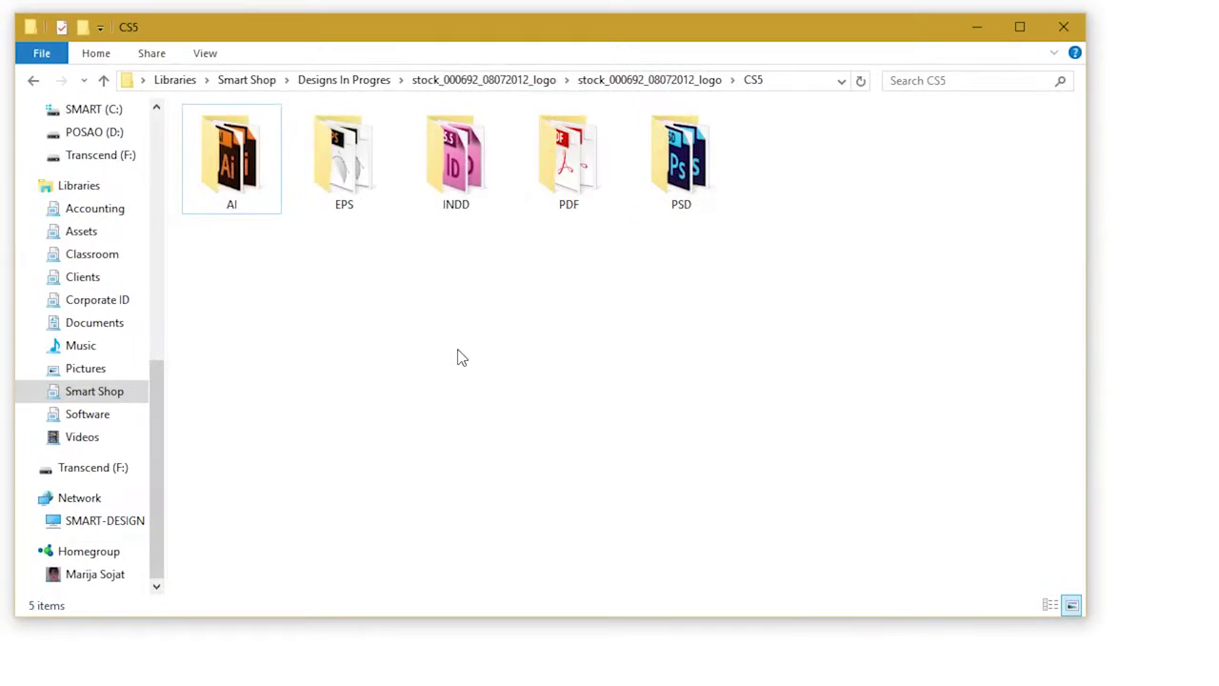
- Select the AI folder inside the logo's CS5 folder
left_click(259, 150)
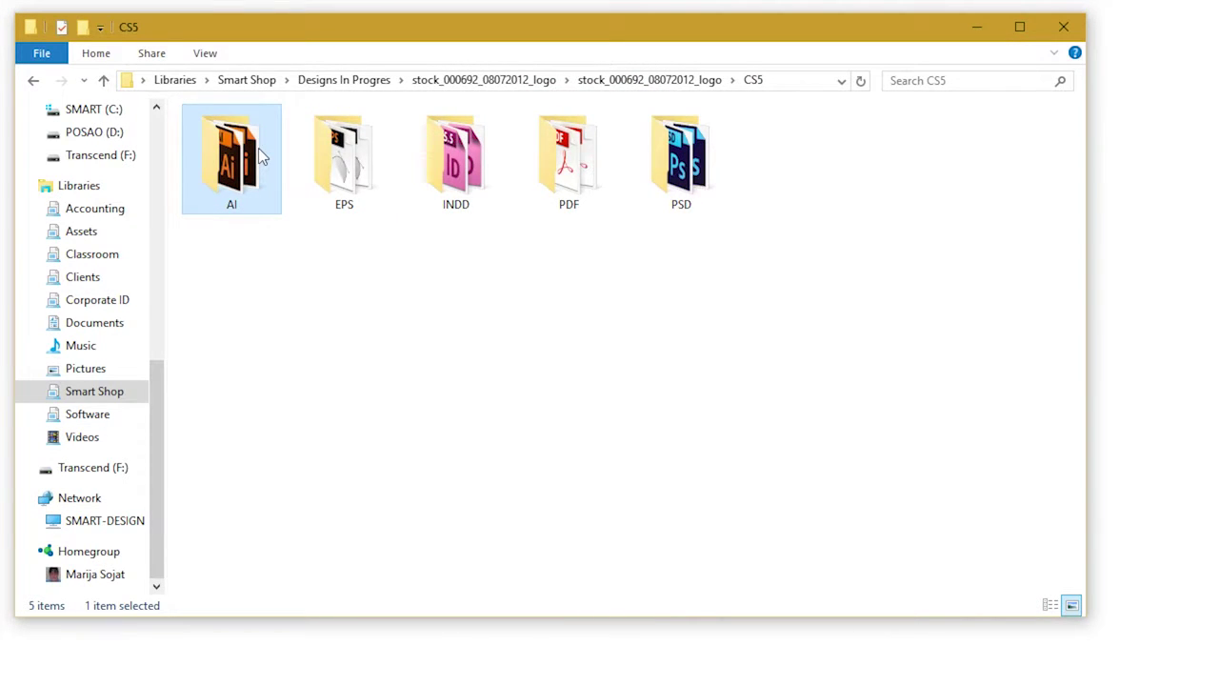
- Open the AI folder, compare the CMYK and RGB logo files, and select the CMYK file
double_click(258, 147)
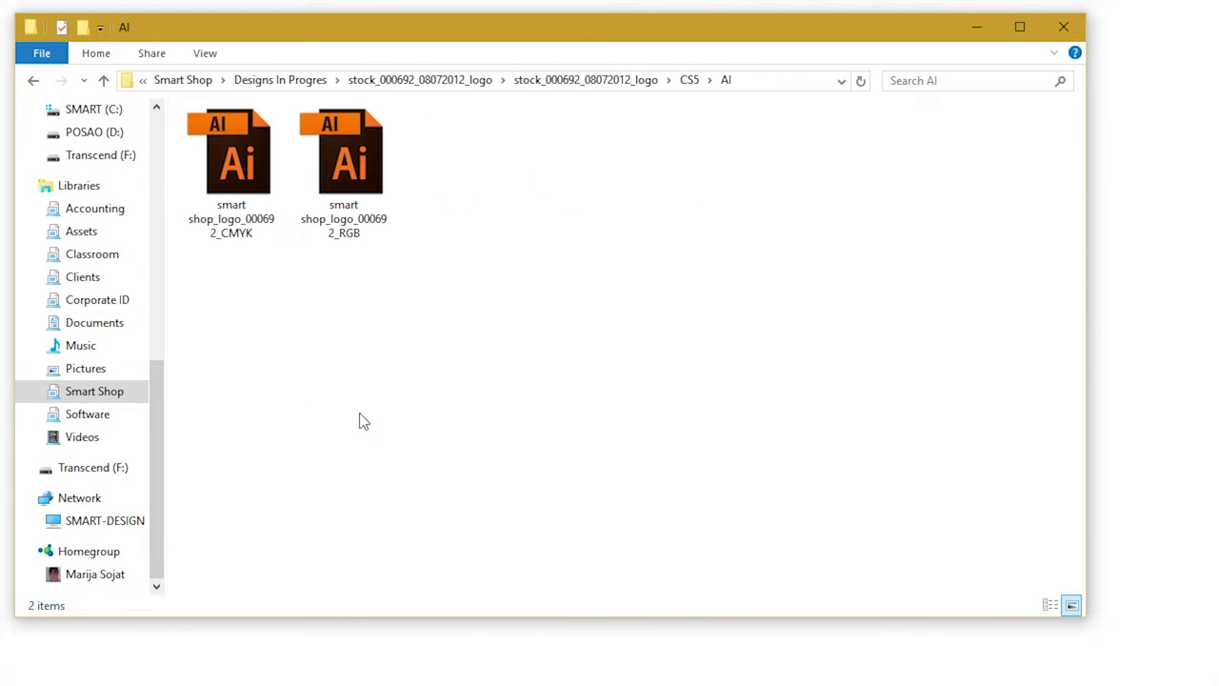
left_click(237, 152)
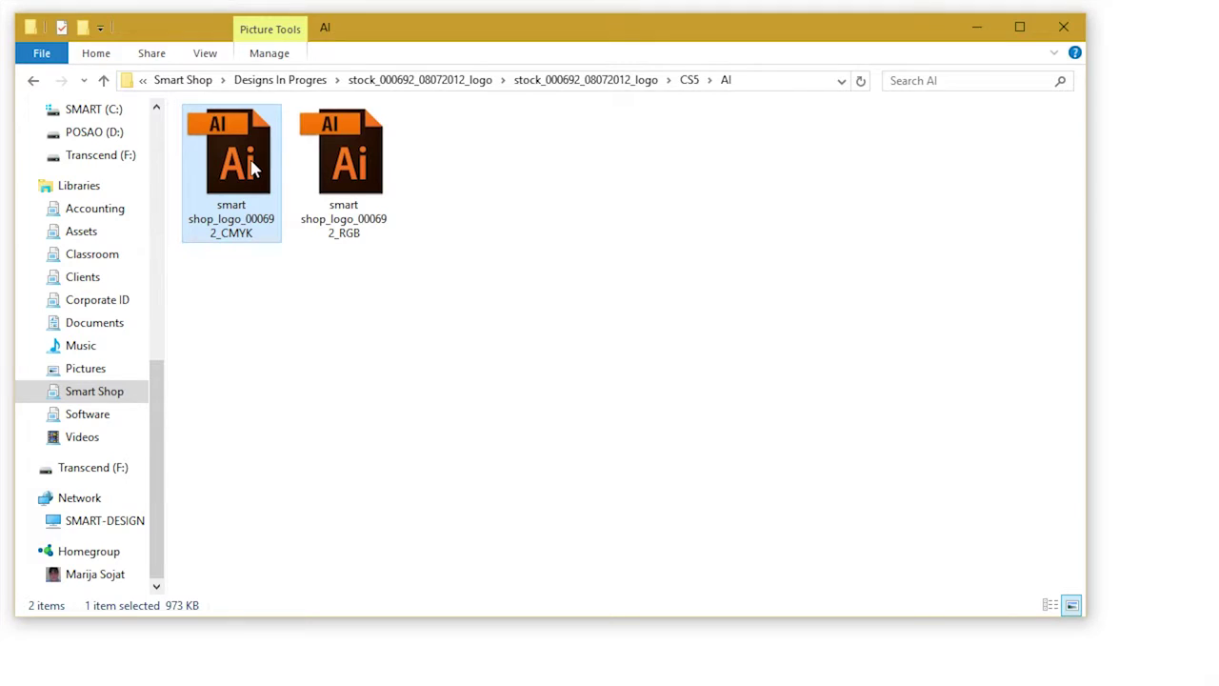
left_click(340, 169)
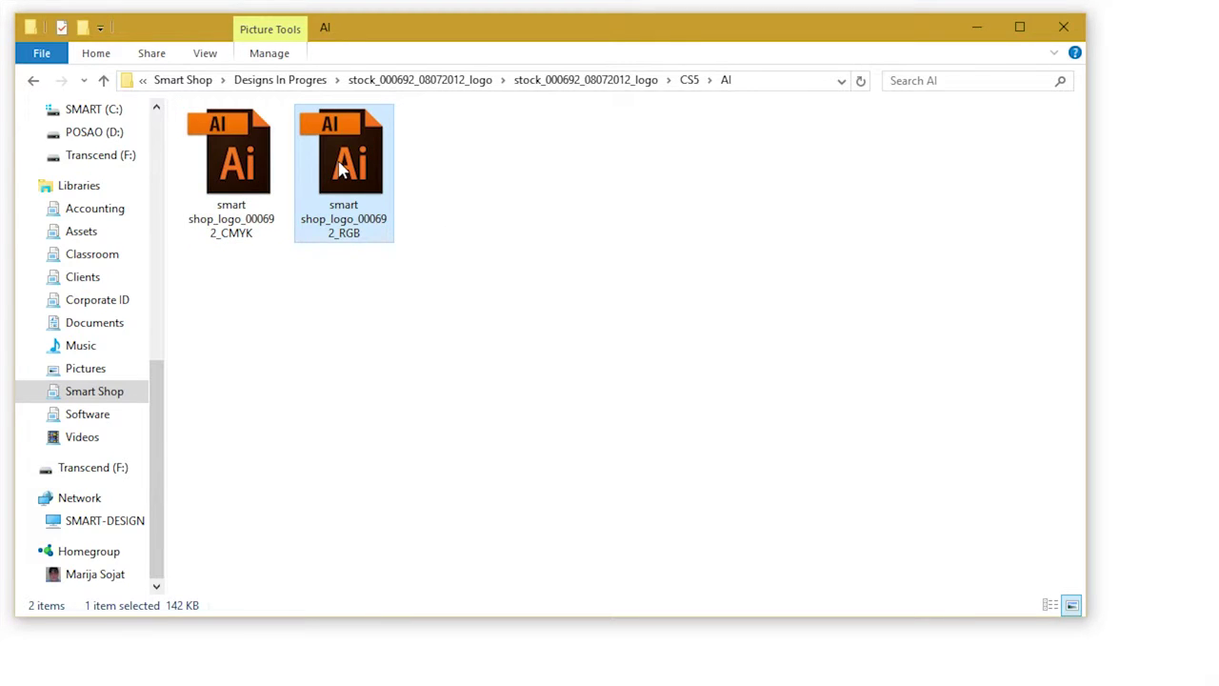
left_click(240, 165)
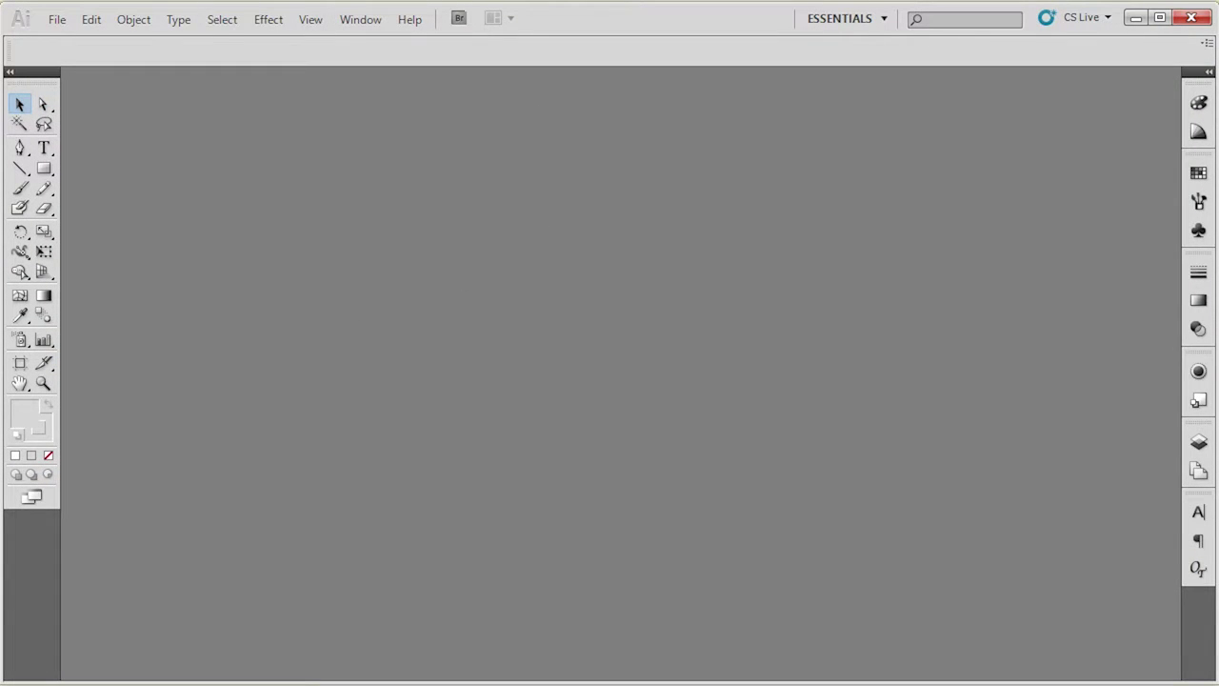
- Drag smart shop_logo_000692_CMYK.ai into Illustrator and pan to the top artboard
key("alt+Tab")
left_click_drag(235, 160, 1130, 358)
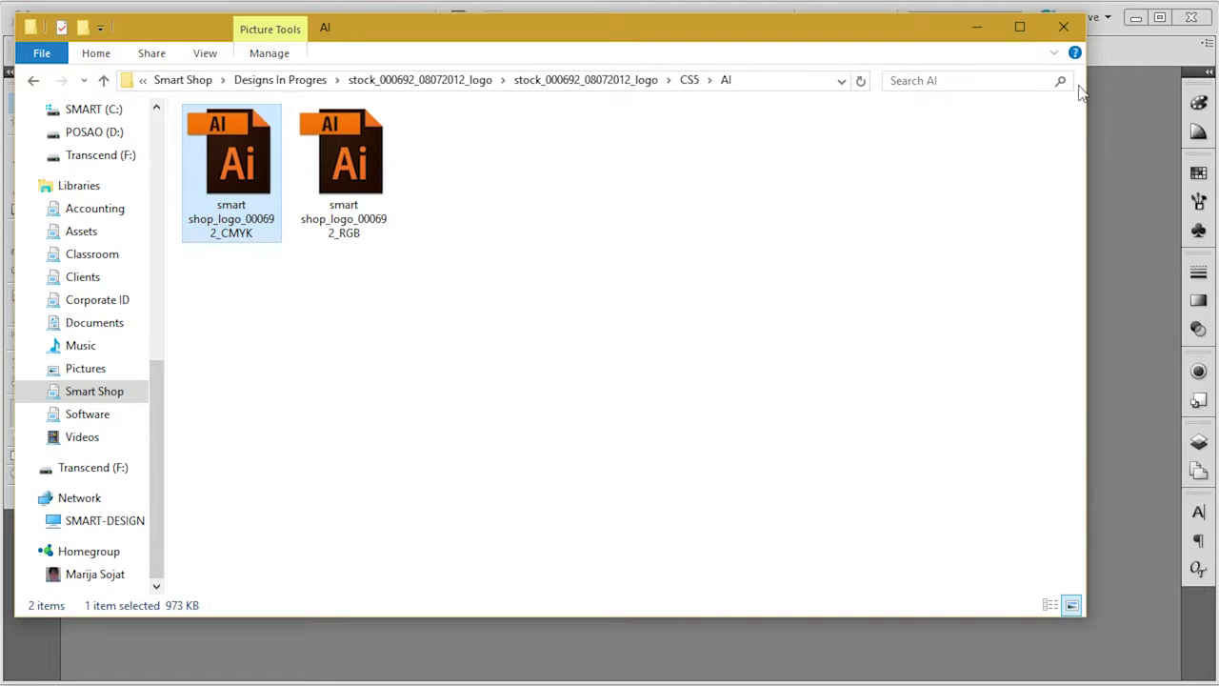
left_click(976, 26)
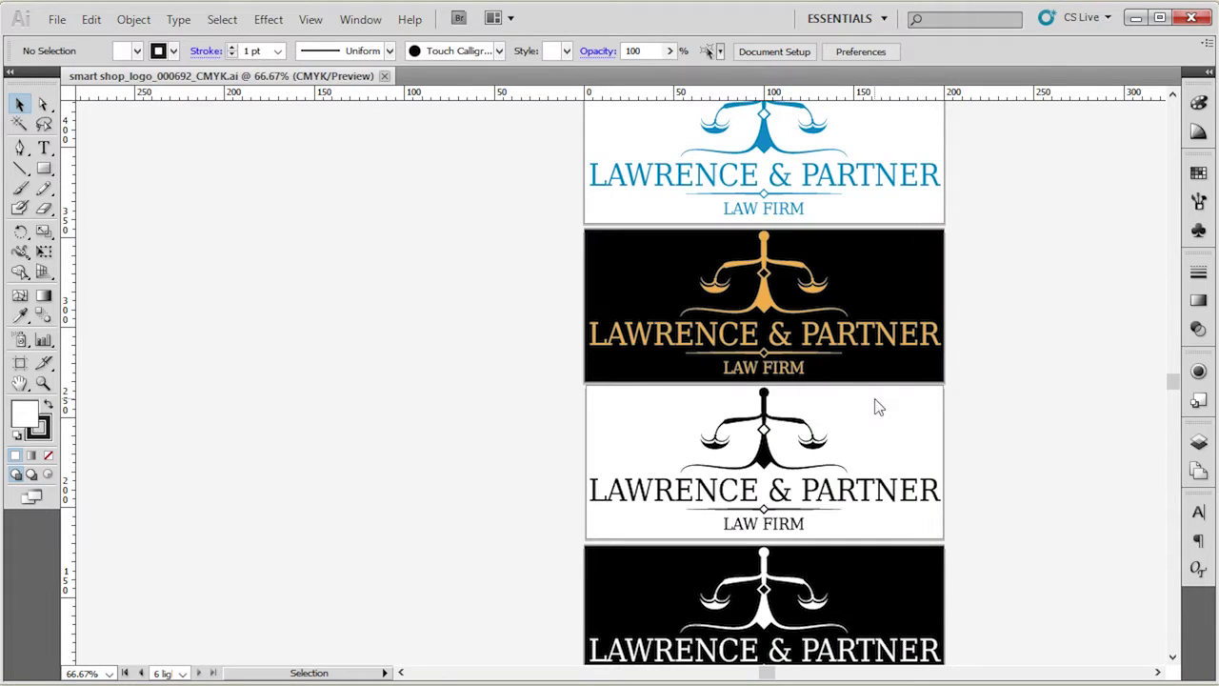
scroll(1047, 378, "up", 2)
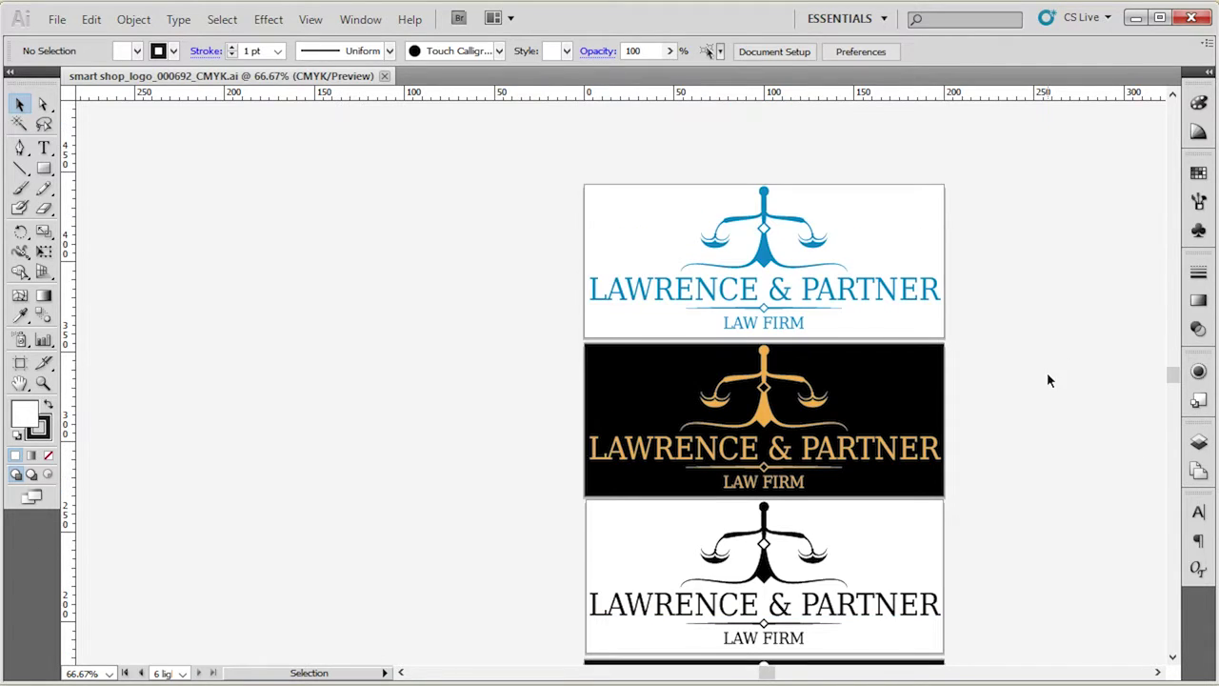
left_click_drag(1029, 311, 777, 343)
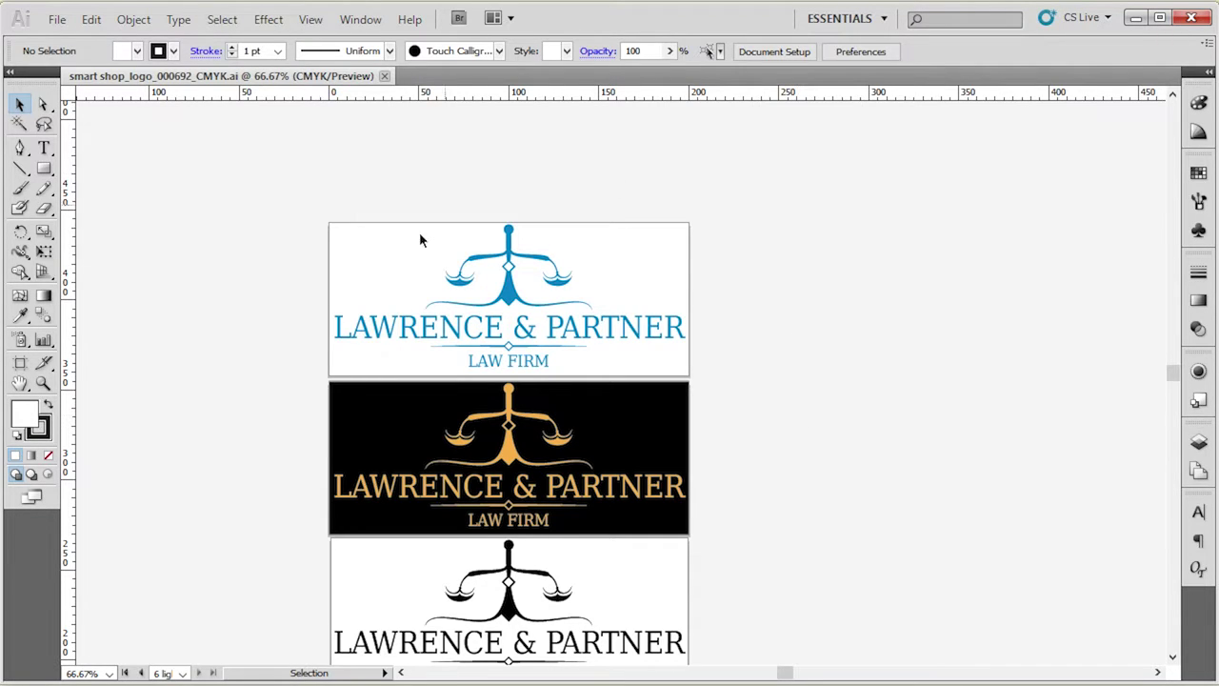
- Fill the top logo's LAWRENCE & PARTNER headline with a dark olive green (hue about 105)
left_click(613, 341)
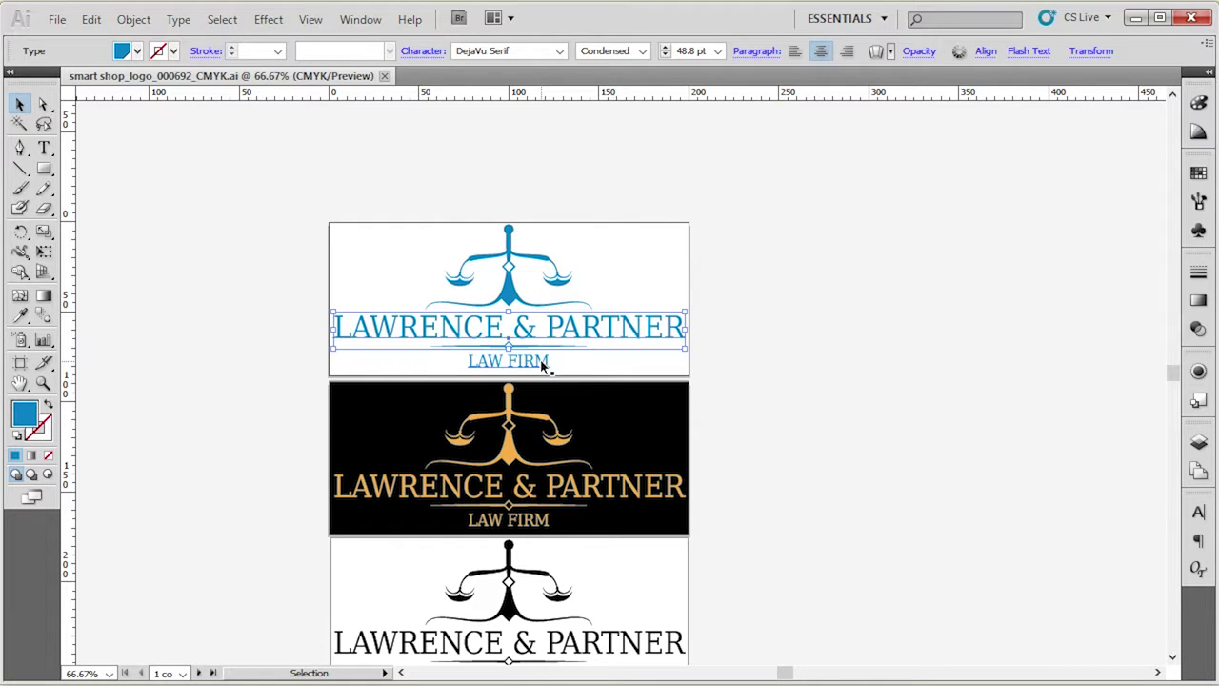
double_click(24, 412)
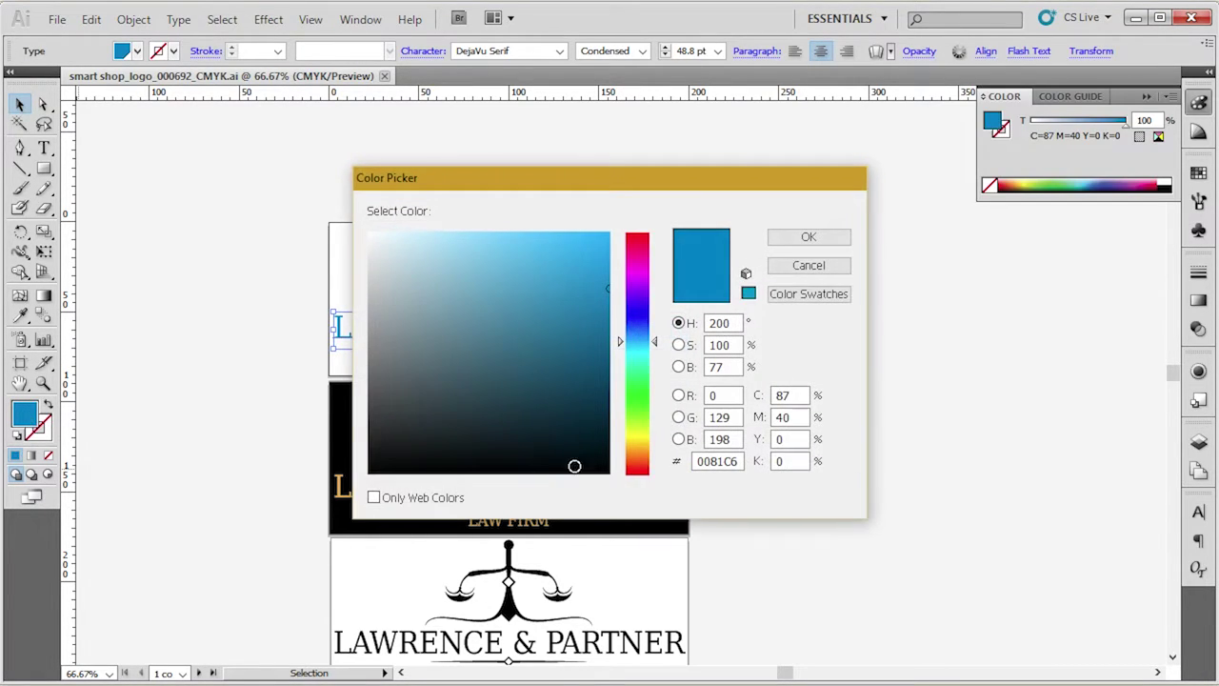
left_click_drag(607, 187, 852, 250)
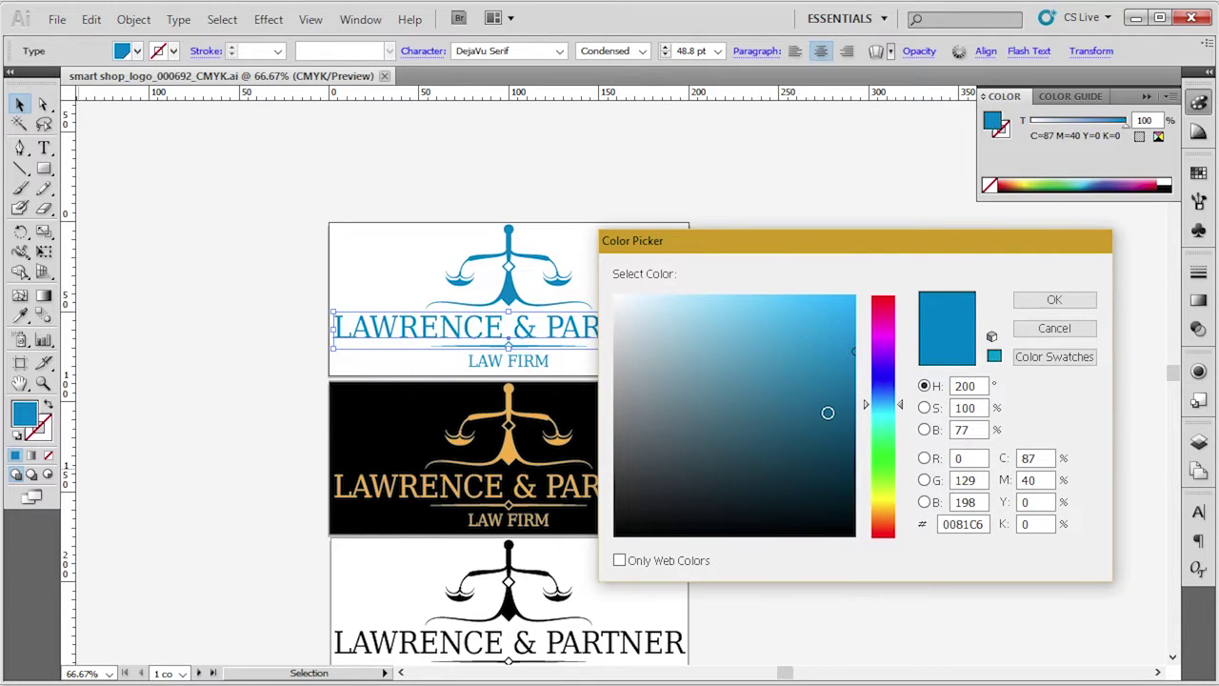
left_click(797, 332)
left_click(779, 458)
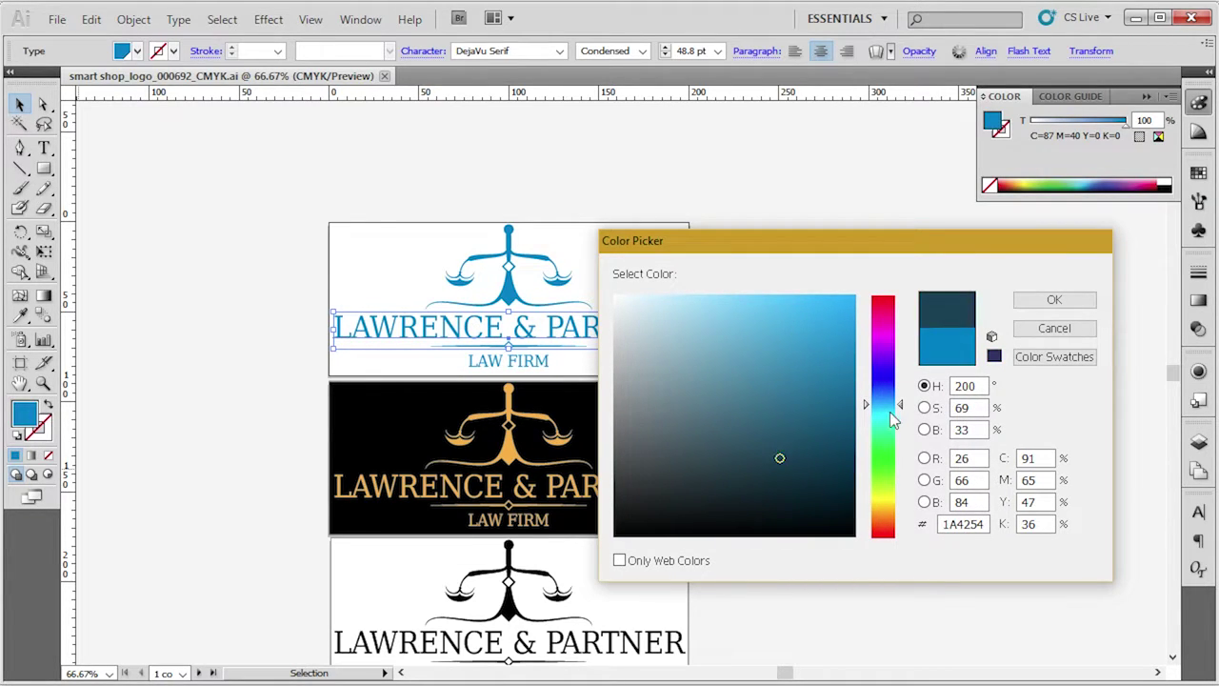
left_click_drag(900, 404, 904, 467)
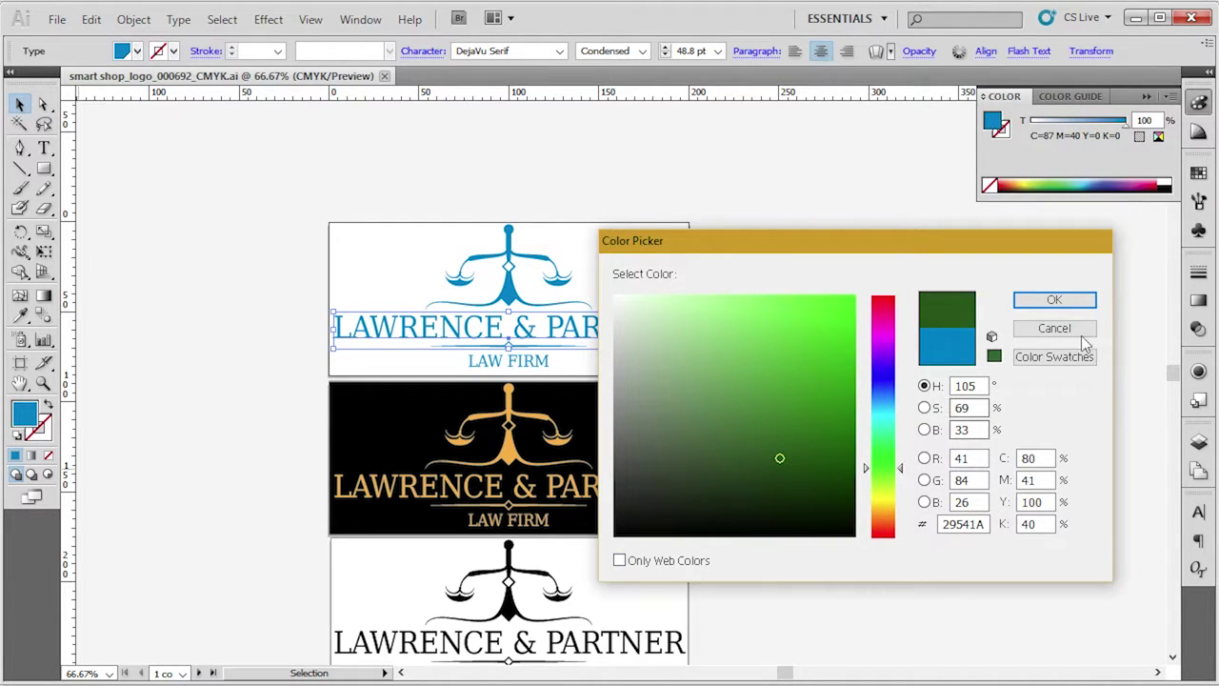
left_click(1054, 300)
left_click(882, 359)
left_click_drag(581, 270, 582, 339)
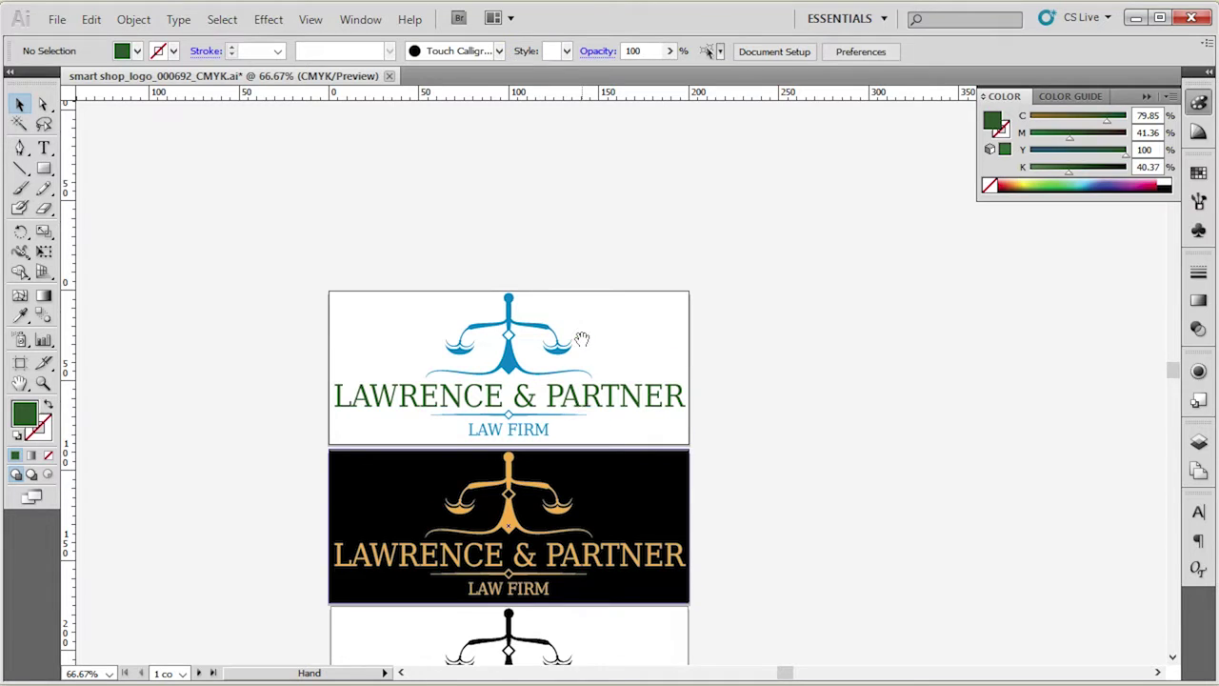
- Zoom to the top logo at 150% and undo the green fill on the headline
key("ctrl+plus")
key("ctrl+plus")
key("ctrl+plus")
key("ctrl+minus")
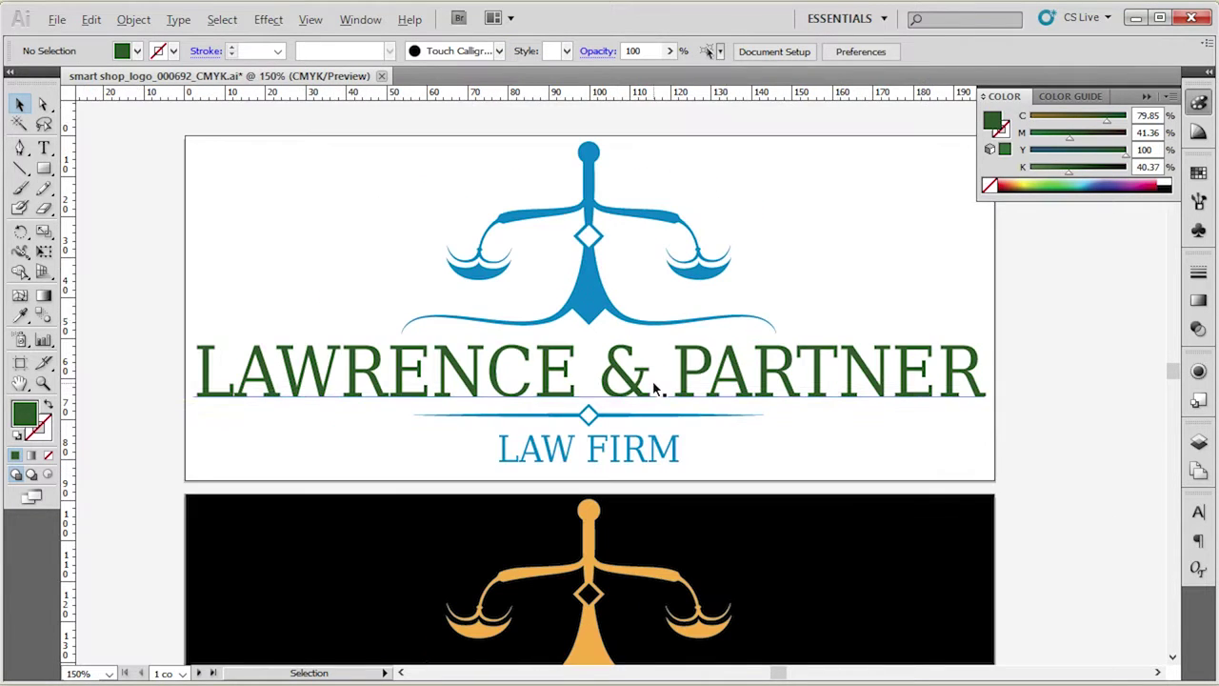
mouse_move(748, 308)
left_mouse_down()
mouse_move(784, 307)
mouse_move(771, 307)
left_mouse_up()
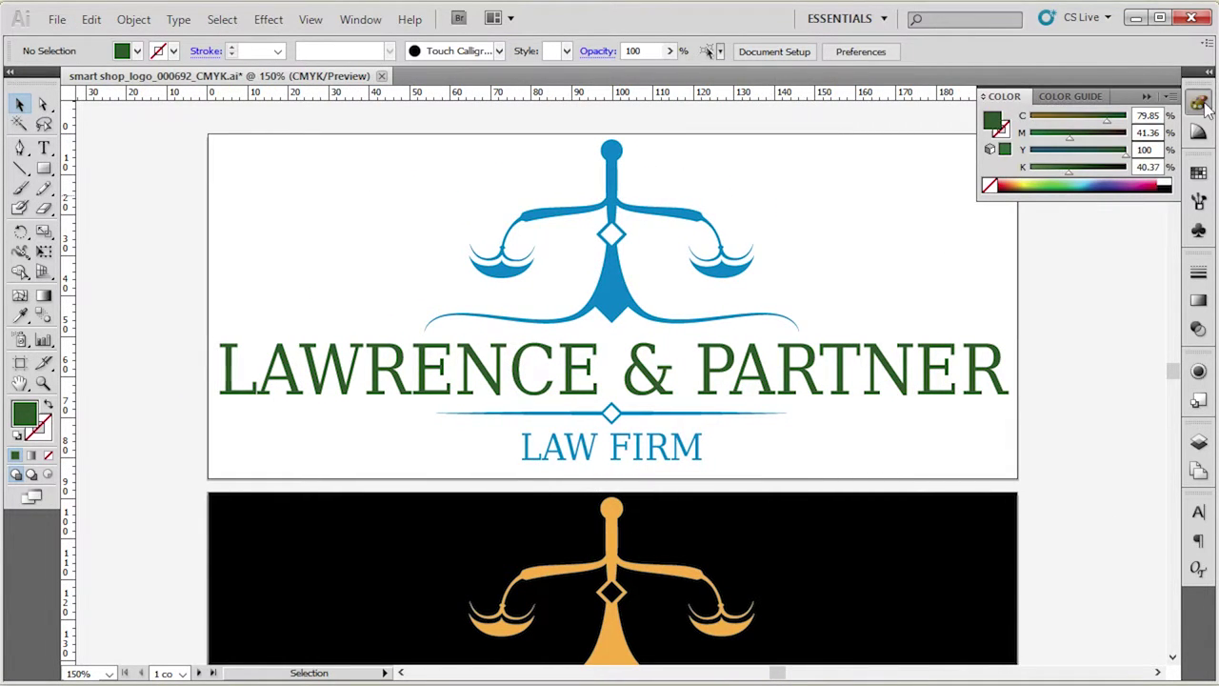
left_click(1061, 310)
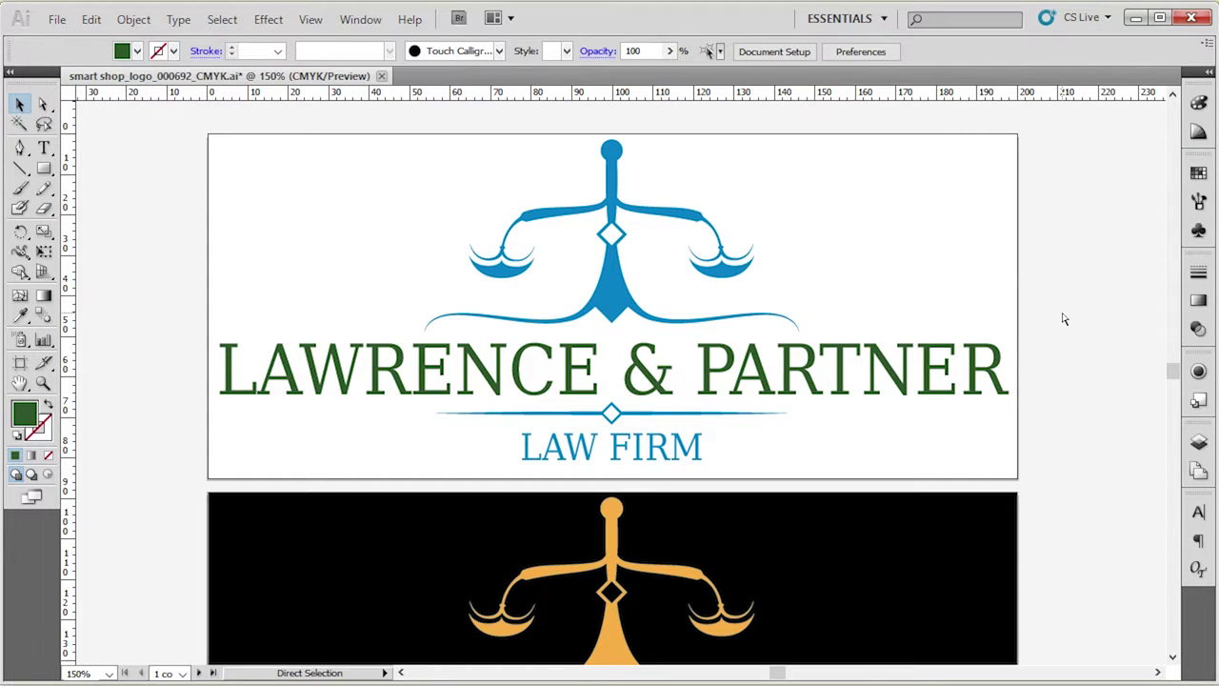
key("ctrl+z")
left_click(1063, 332)
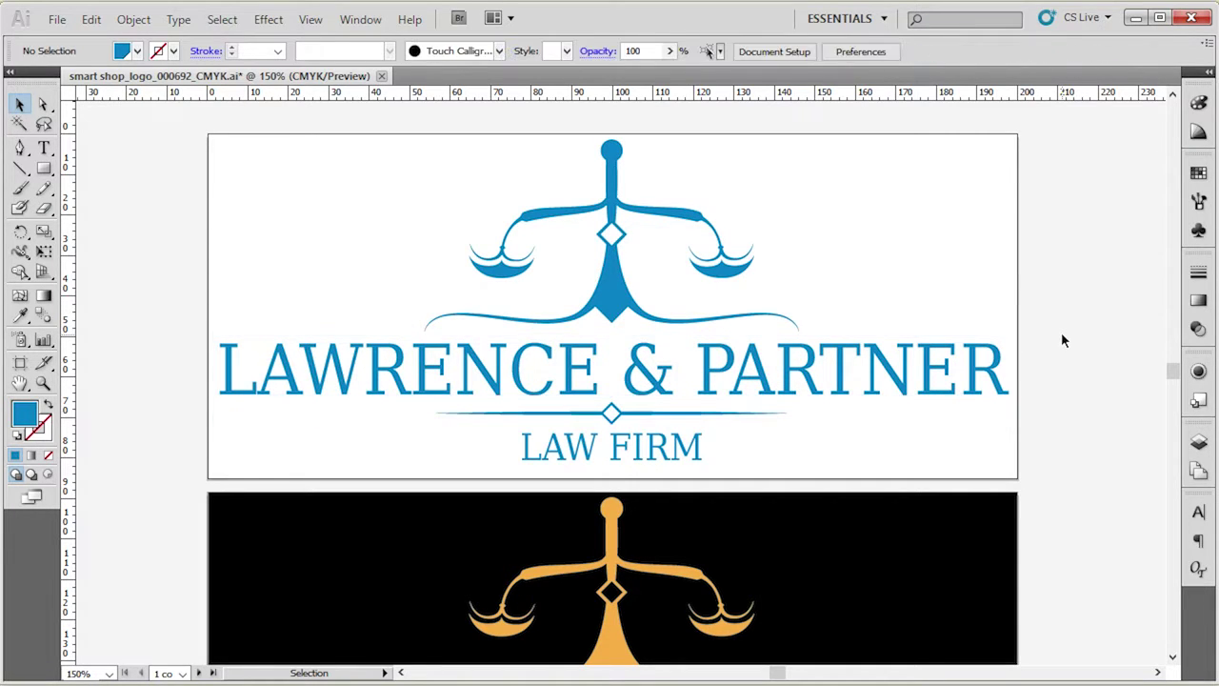
- Inspect the headline, LAW FIRM text, divider line and scales graphic, then deselect
left_click(612, 385)
left_click(631, 446)
left_click(659, 402)
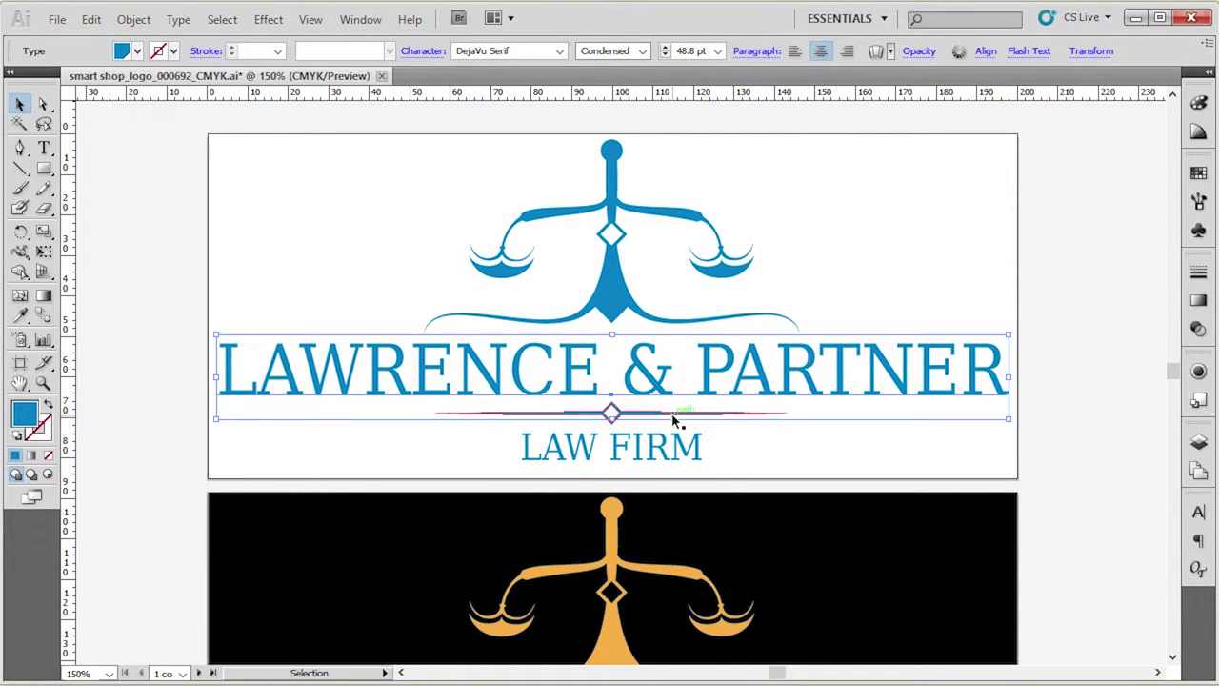
left_click(675, 413)
left_click(716, 238)
left_click(1051, 302)
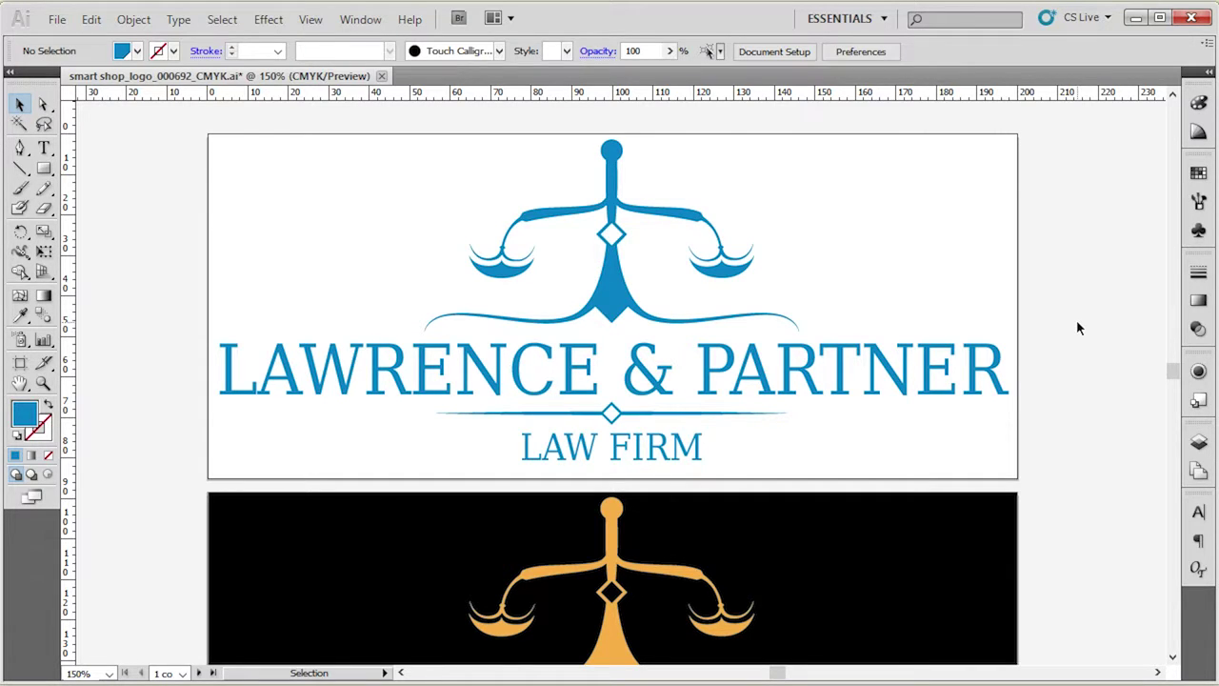
- Show the Swatches panel and open Swatch Options for the blue C=87 M=40 Y=0 K=0 swatch
left_click(348, 21)
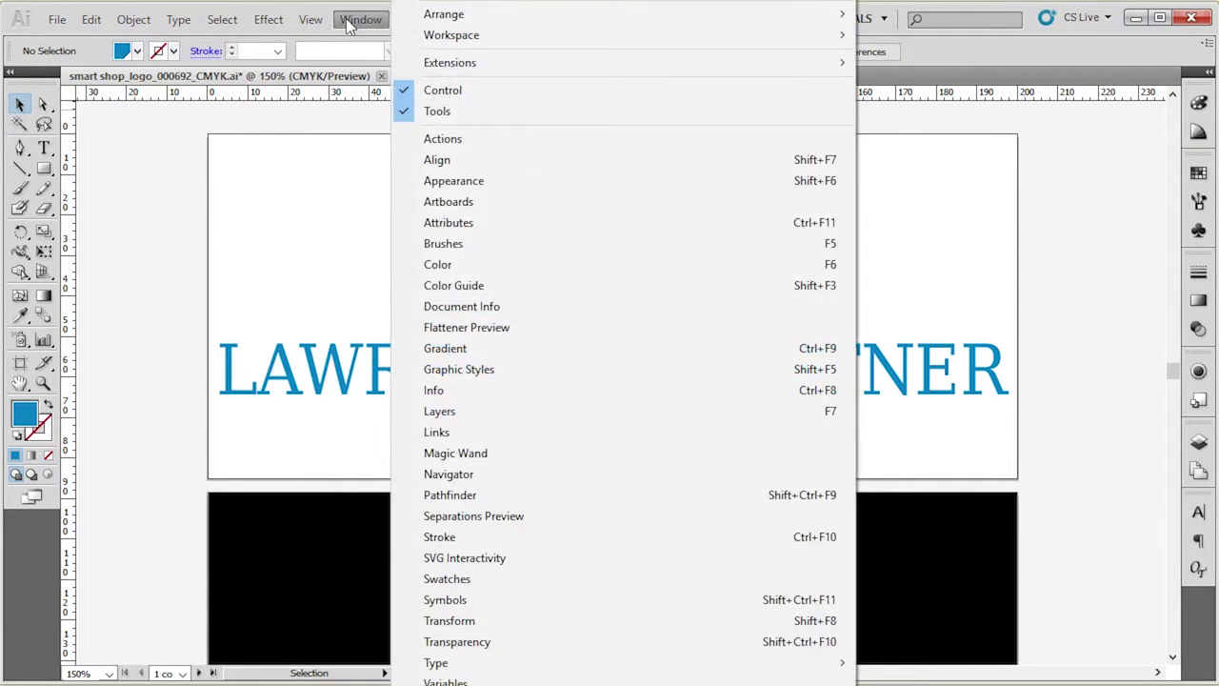
left_click(498, 581)
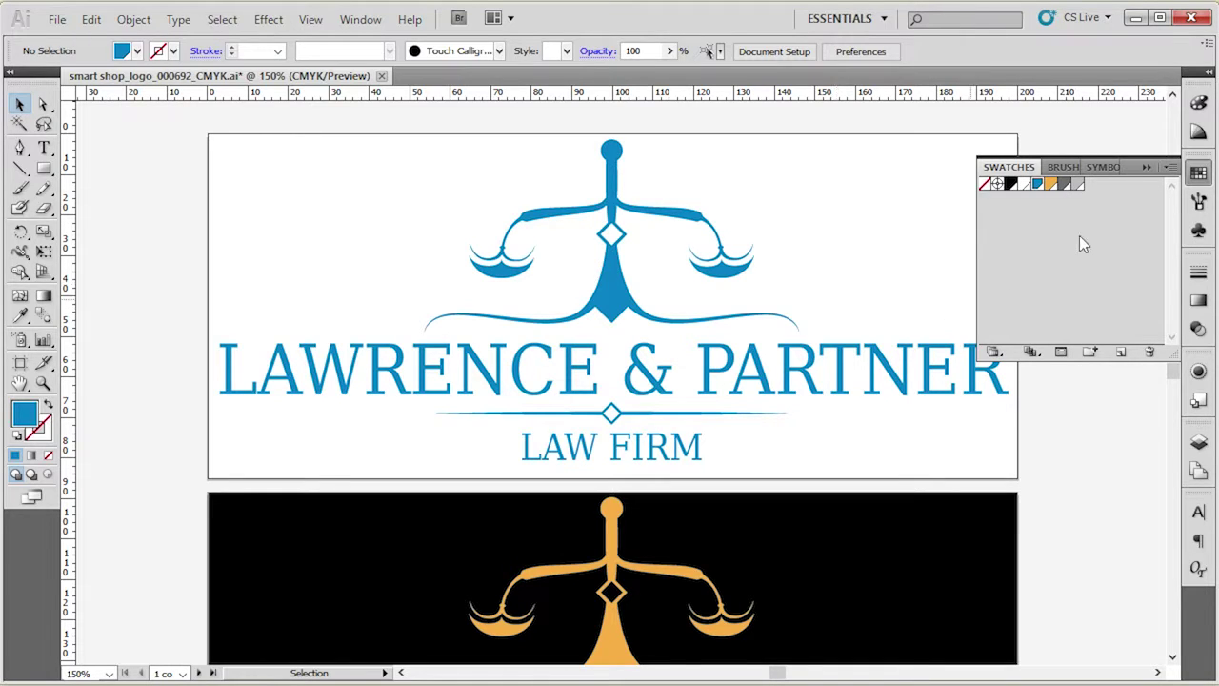
double_click(1038, 185)
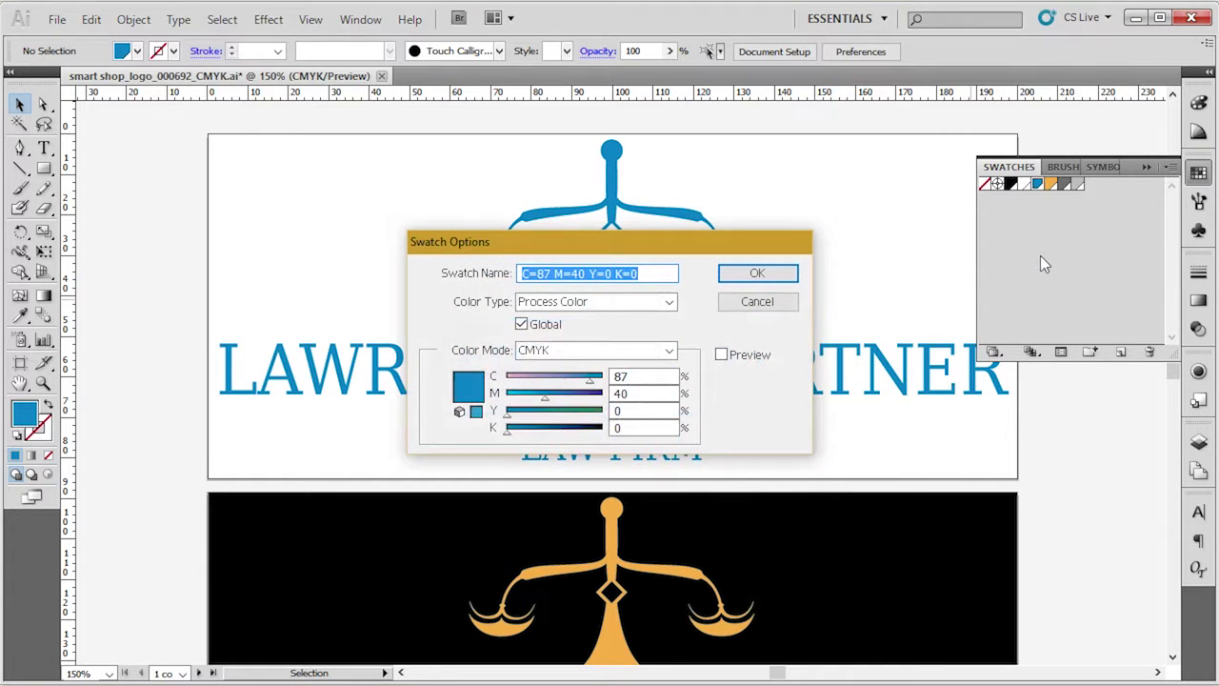
- With Preview on, set the global swatch to C=18 M=95 Y=0 K=0, then collapse Swatches
left_click(721, 354)
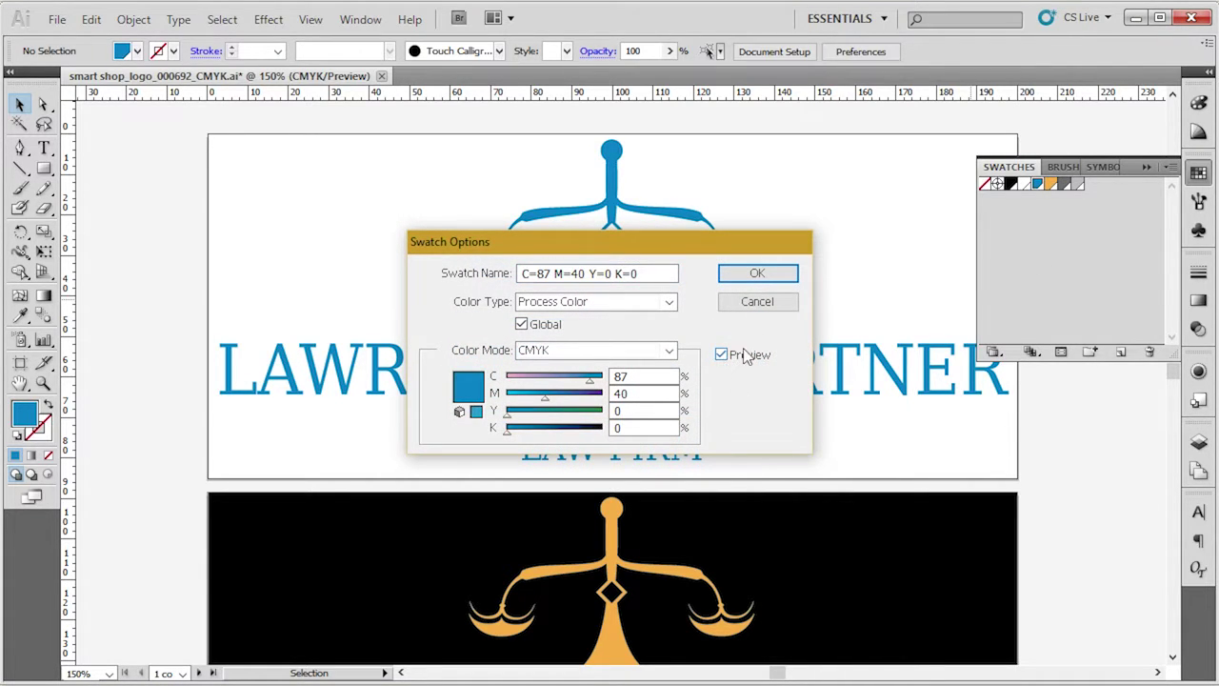
mouse_move(591, 381)
left_mouse_down()
mouse_move(534, 400)
mouse_move(598, 398)
left_mouse_up()
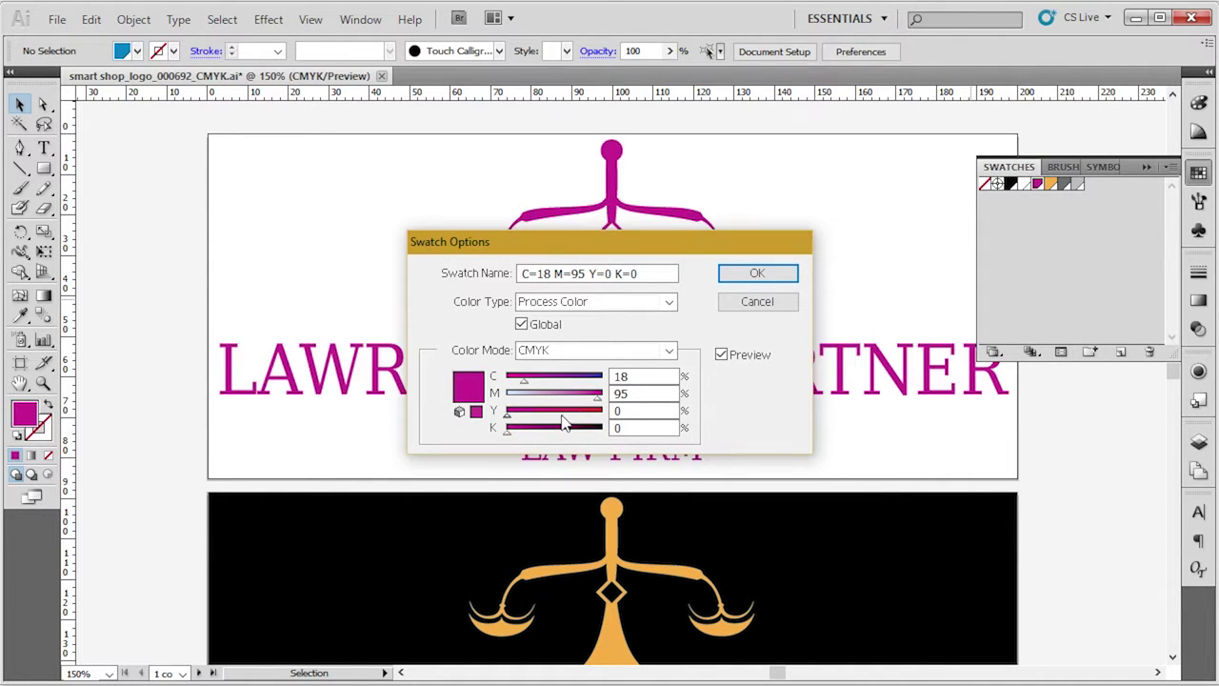
left_click(756, 273)
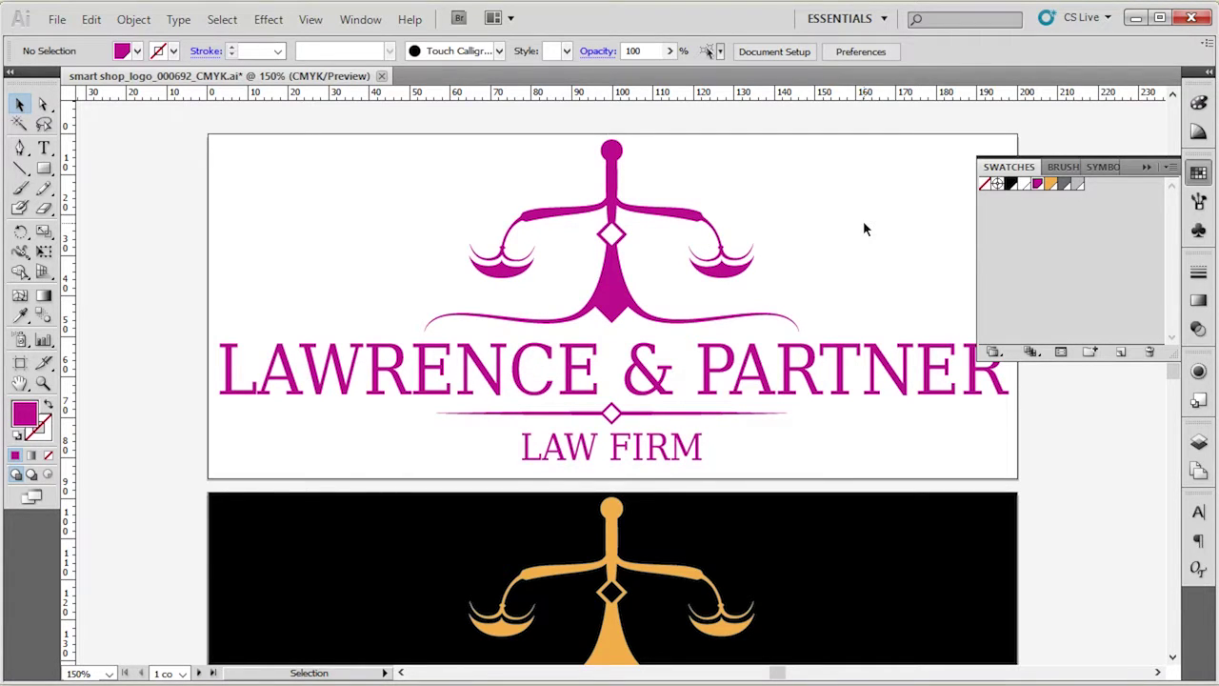
left_click(1198, 172)
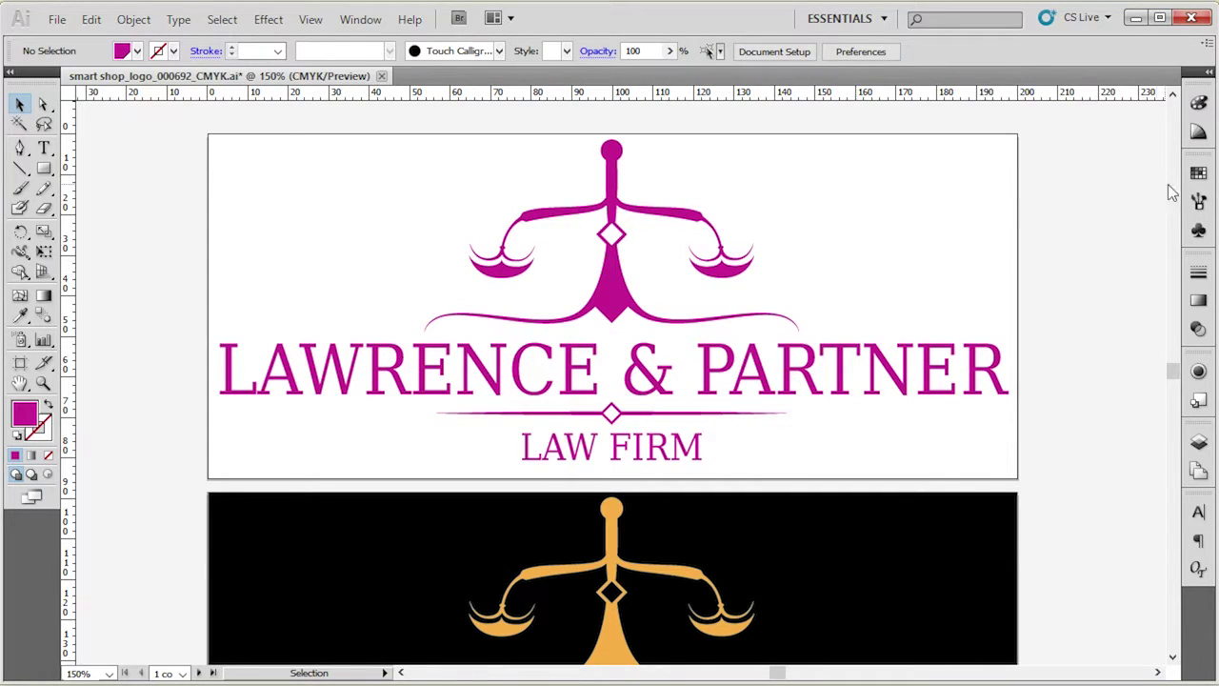
- Close the Swatches panel and show the Character panel from Window > Type
left_click(1198, 172)
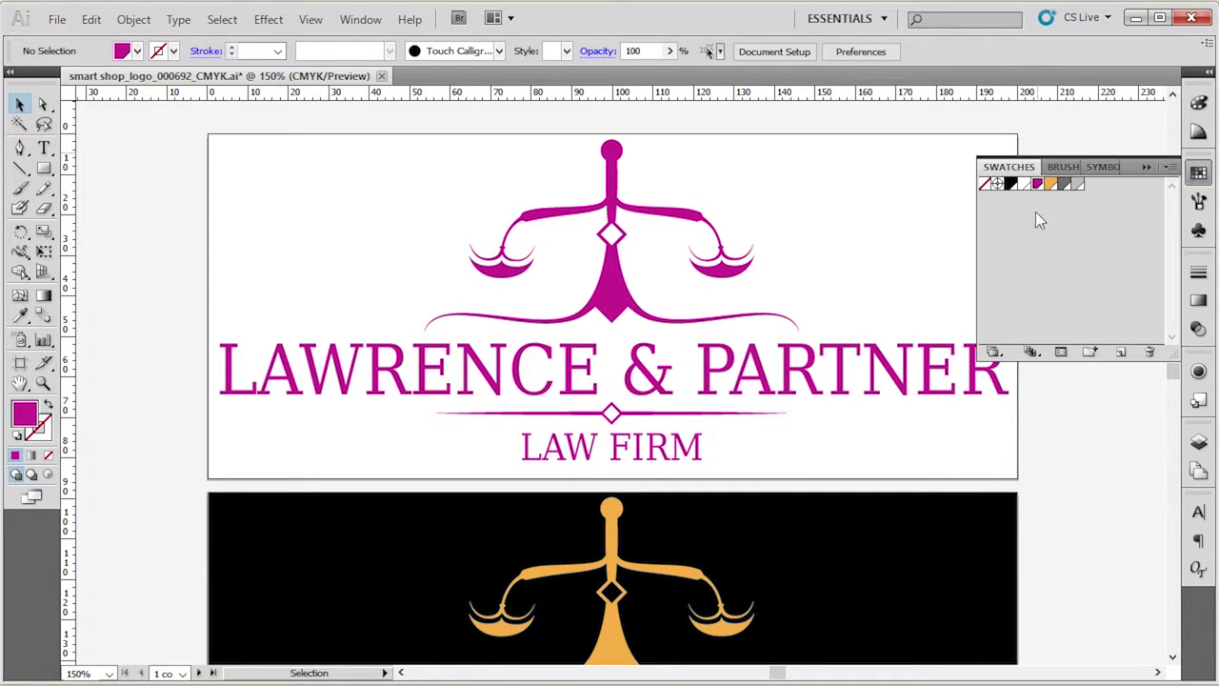
left_click(1197, 172)
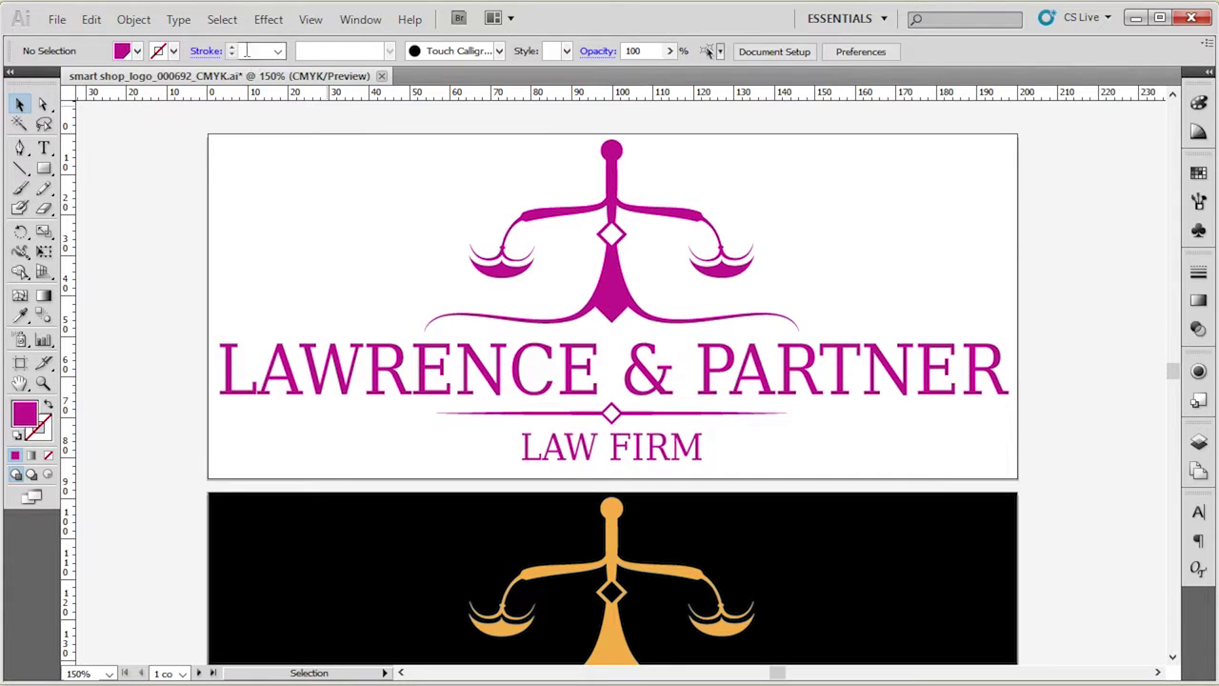
left_click(347, 21)
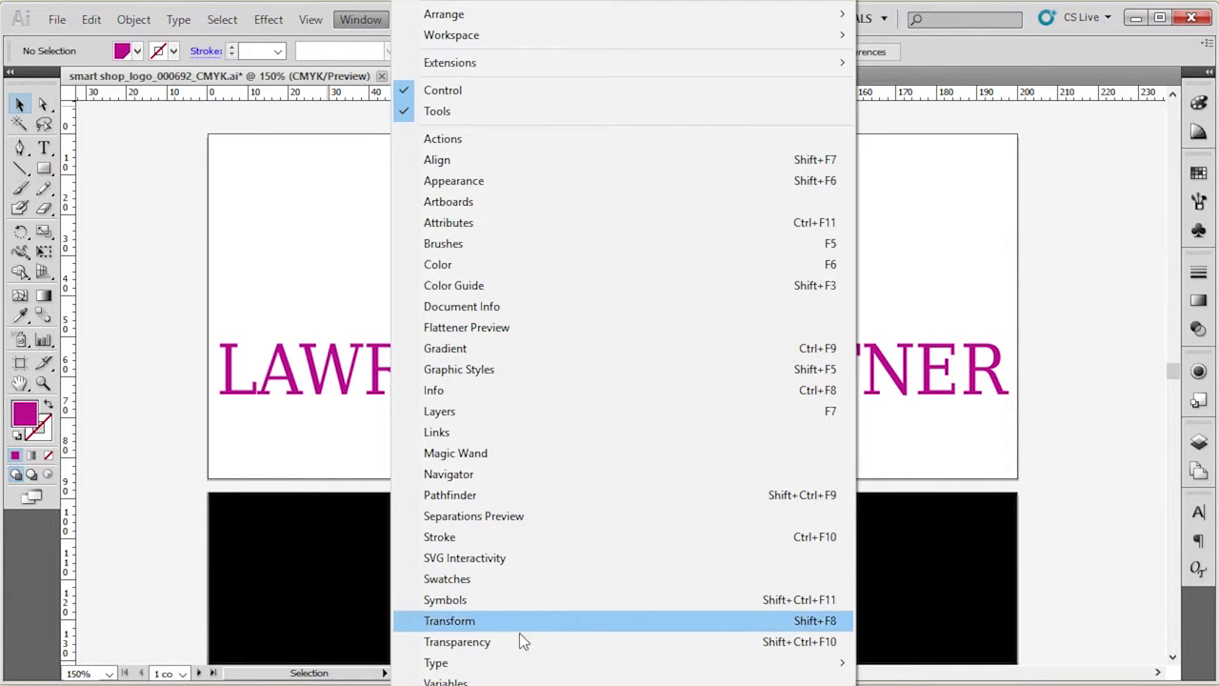
mouse_move(544, 664)
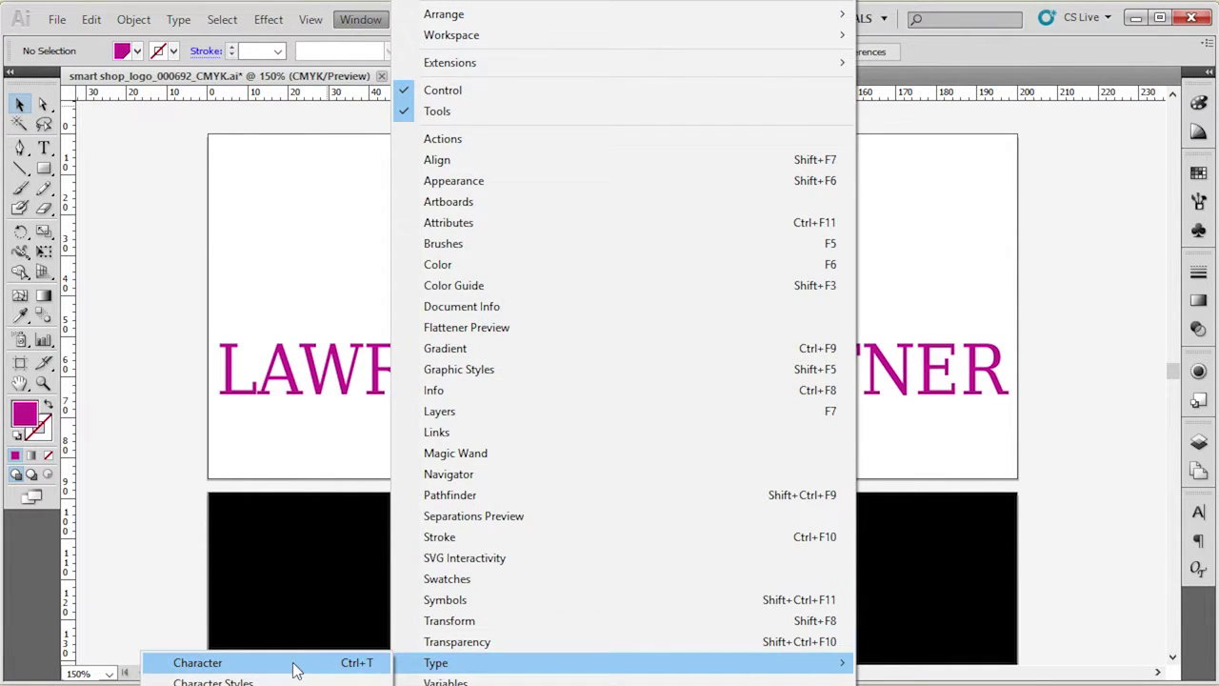
left_click(299, 664)
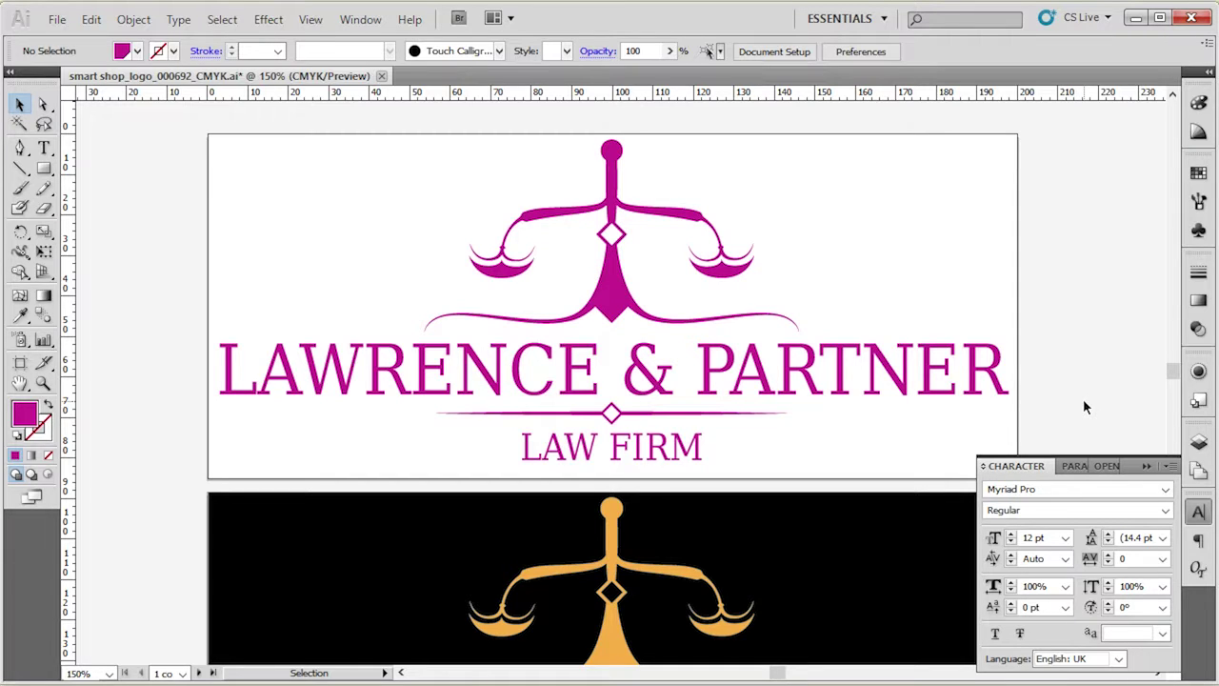
- Replace the LAWRENCE & PARTNER headline text with 'Smart Shop' using the Type tool
double_click(657, 360)
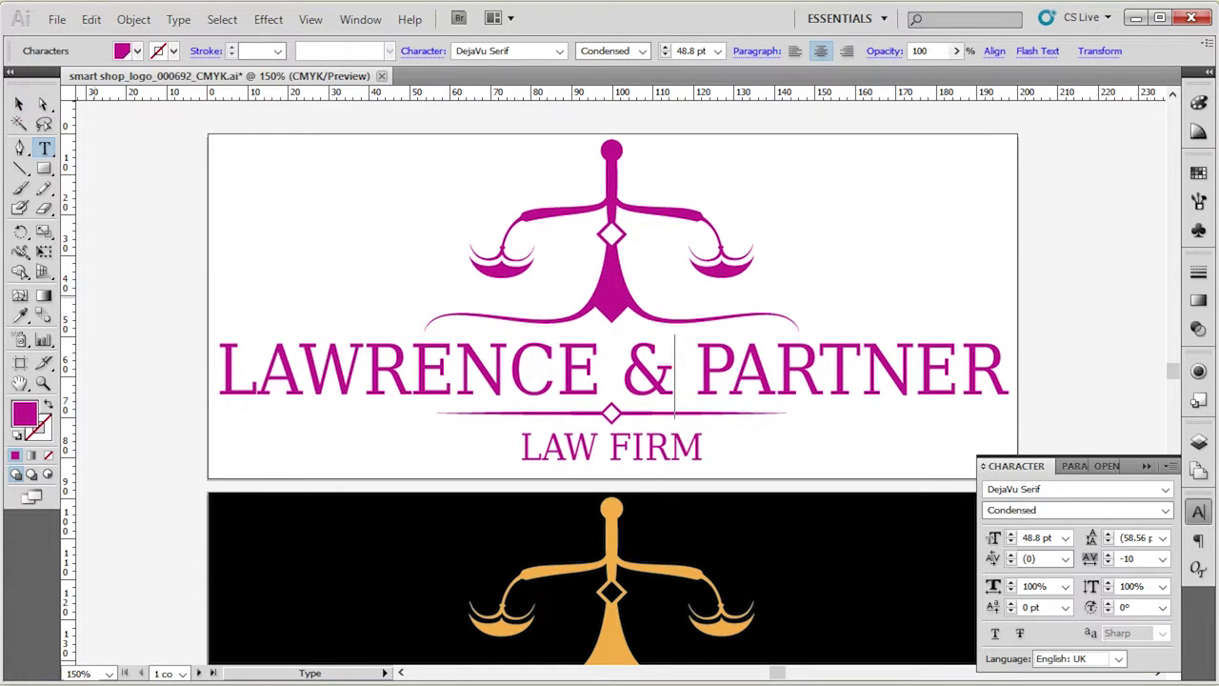
left_click(19, 103)
left_click(81, 215)
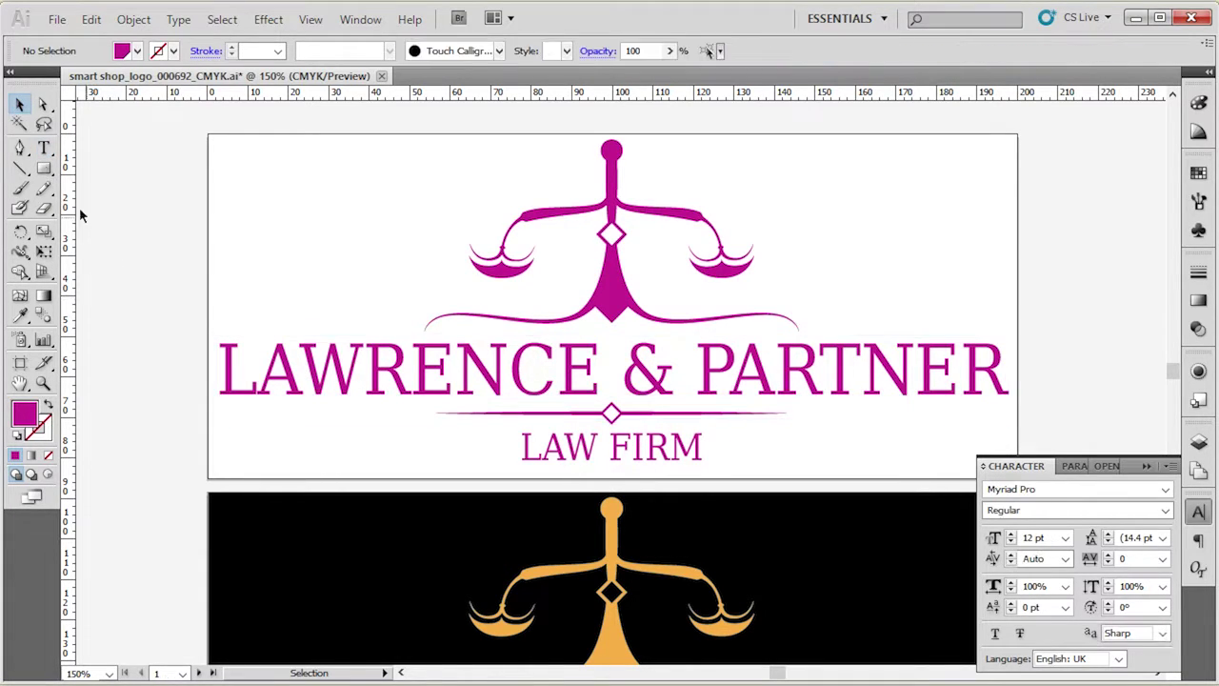
left_click(45, 149)
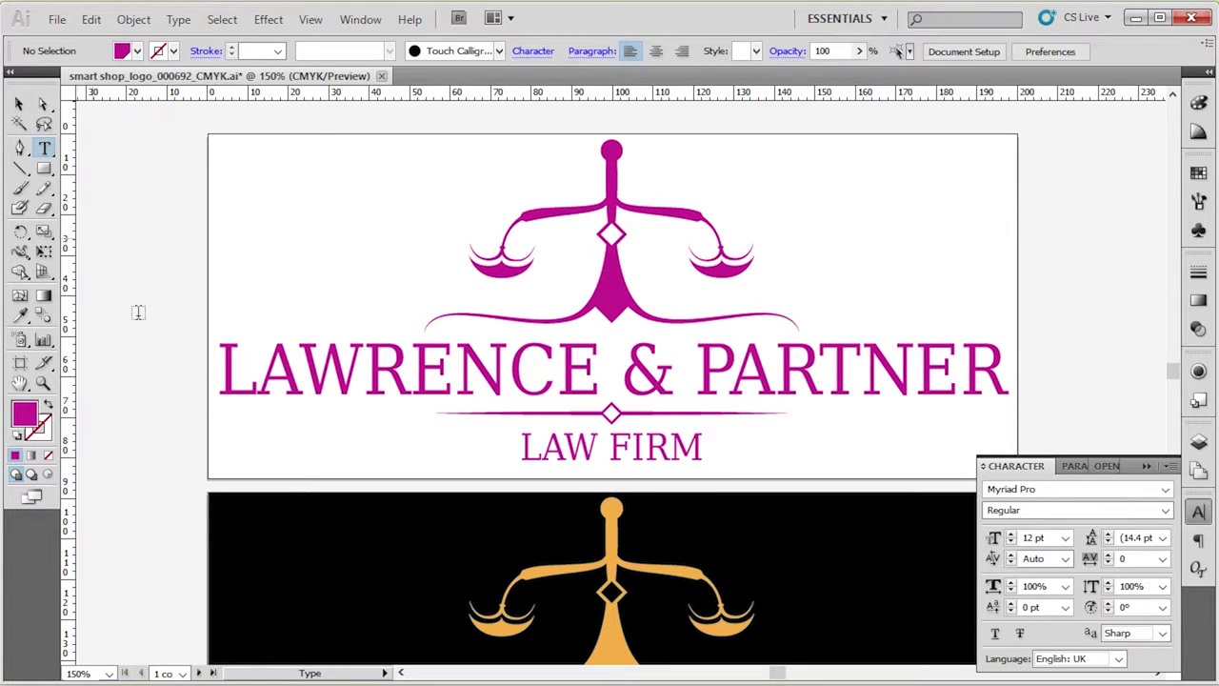
left_click_drag(225, 371, 1008, 381)
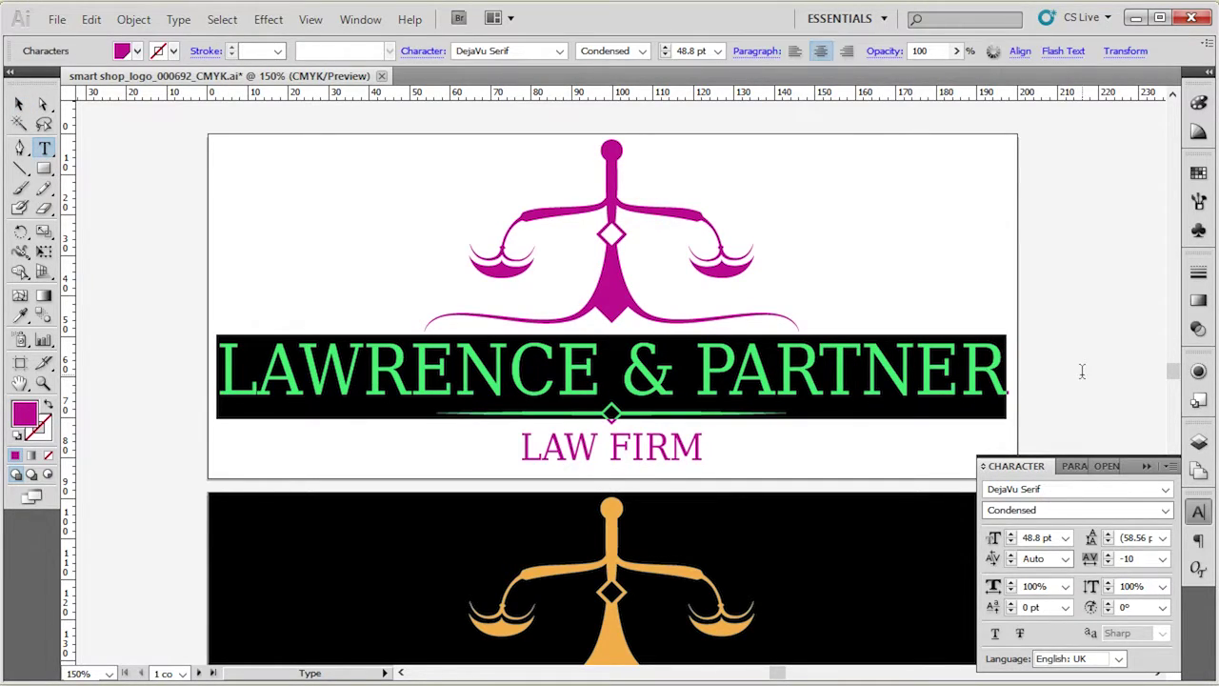
type("Sm")
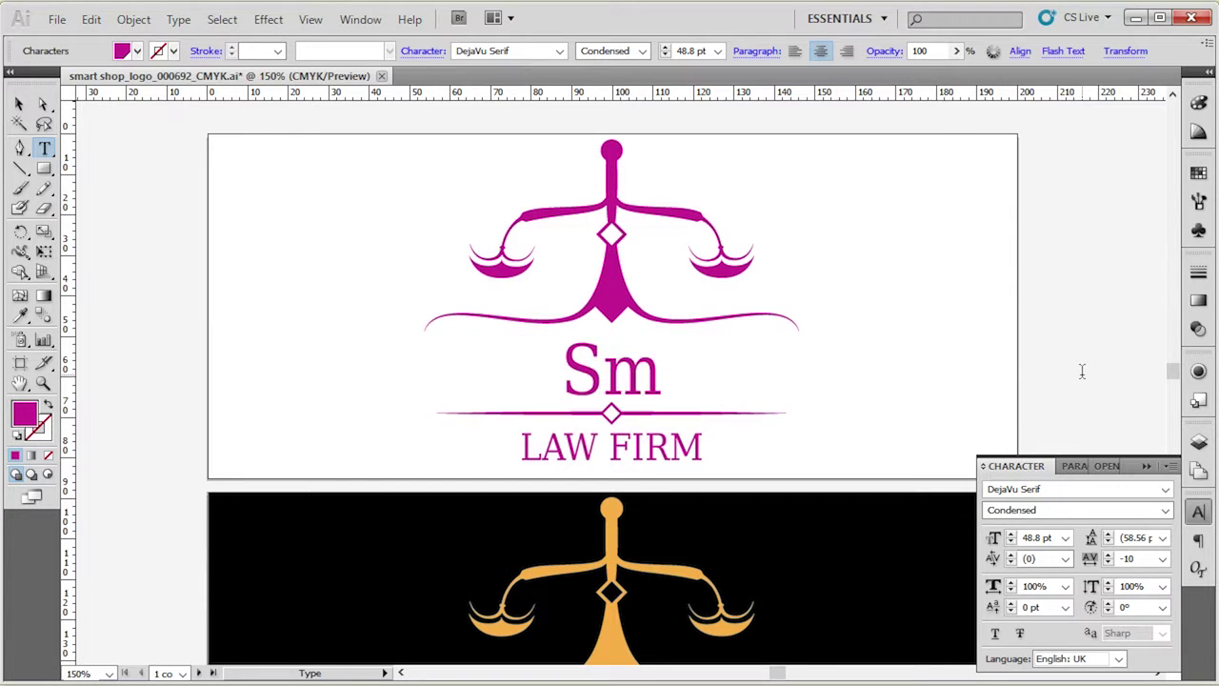
type("art Shop")
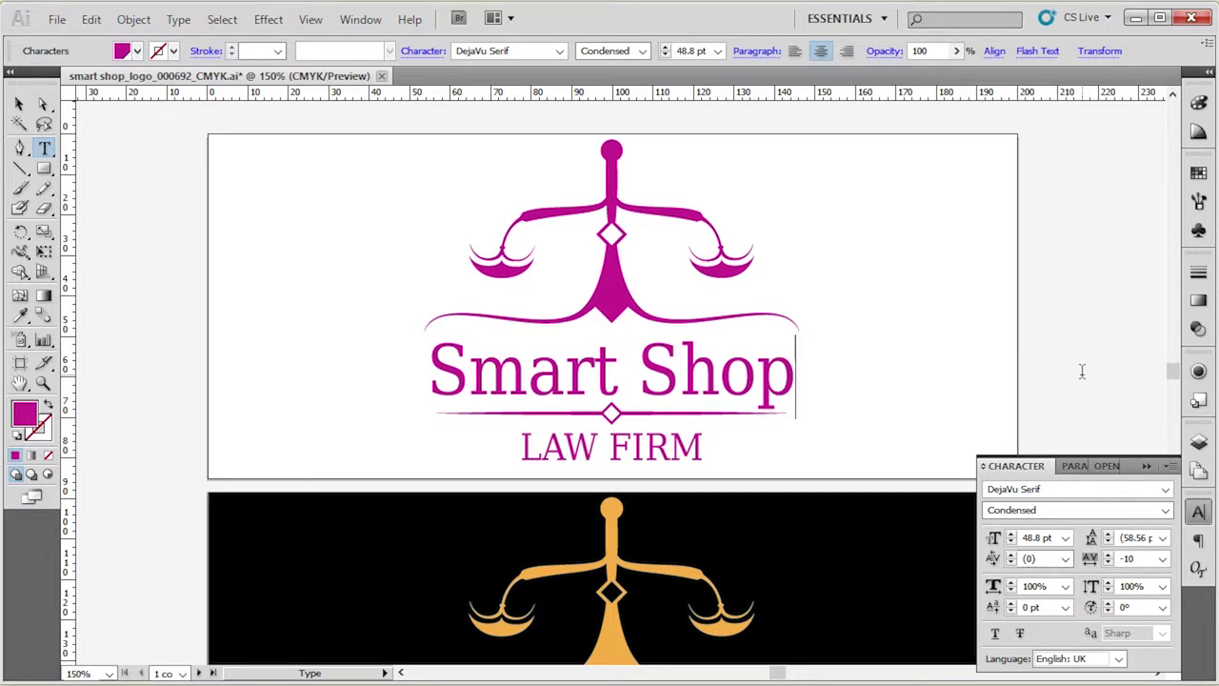
left_click(20, 103)
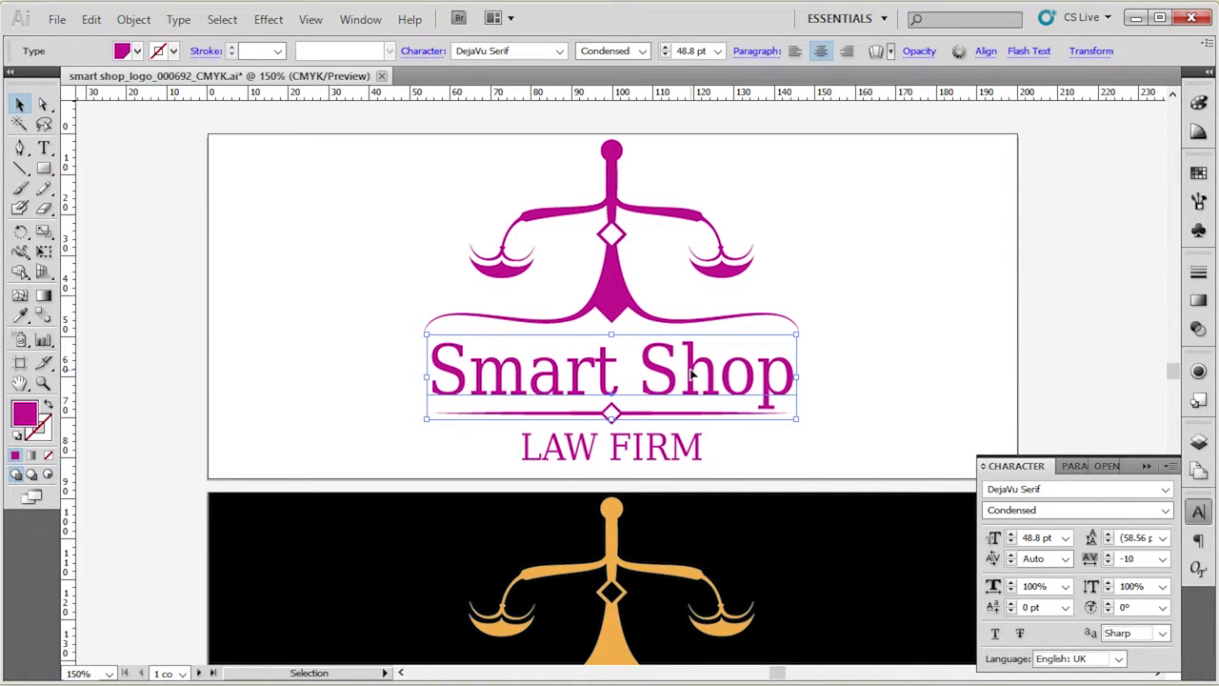
- Set the Smart Shop headline to Ebrima Bold in the Character panel, then redock the panel
left_click_drag(1027, 468, 945, 174)
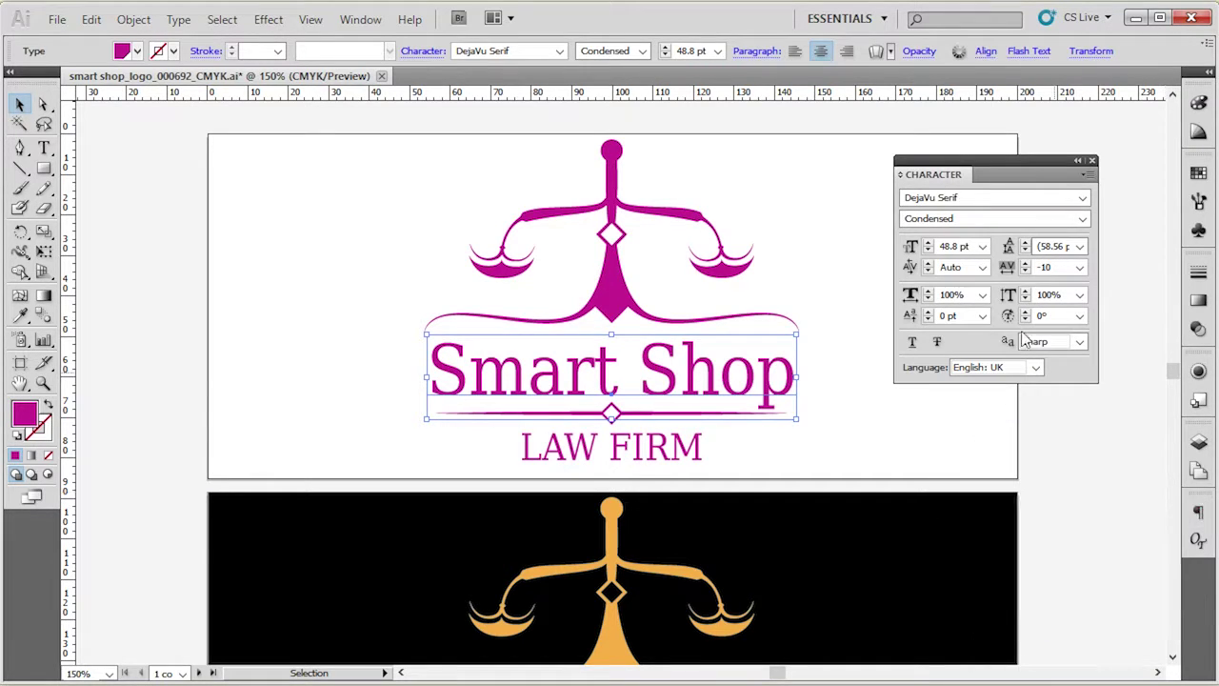
left_click(993, 198)
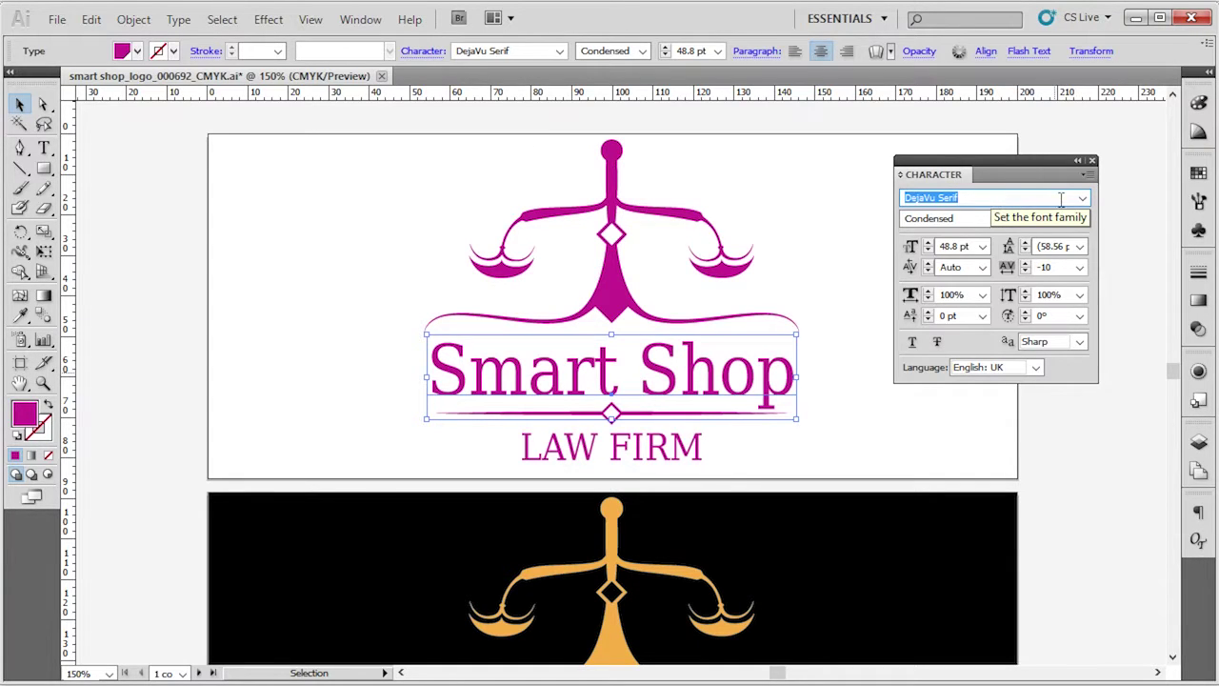
left_click(1091, 203)
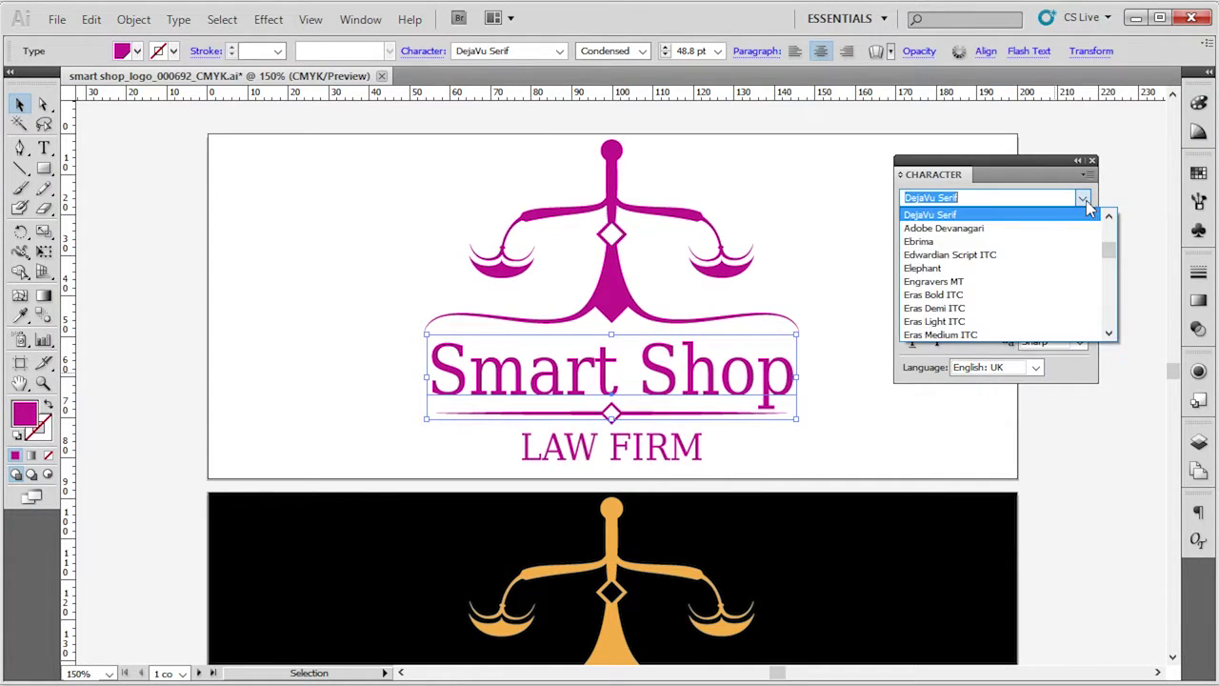
left_click(1047, 239)
left_click(1082, 218)
left_click(1009, 251)
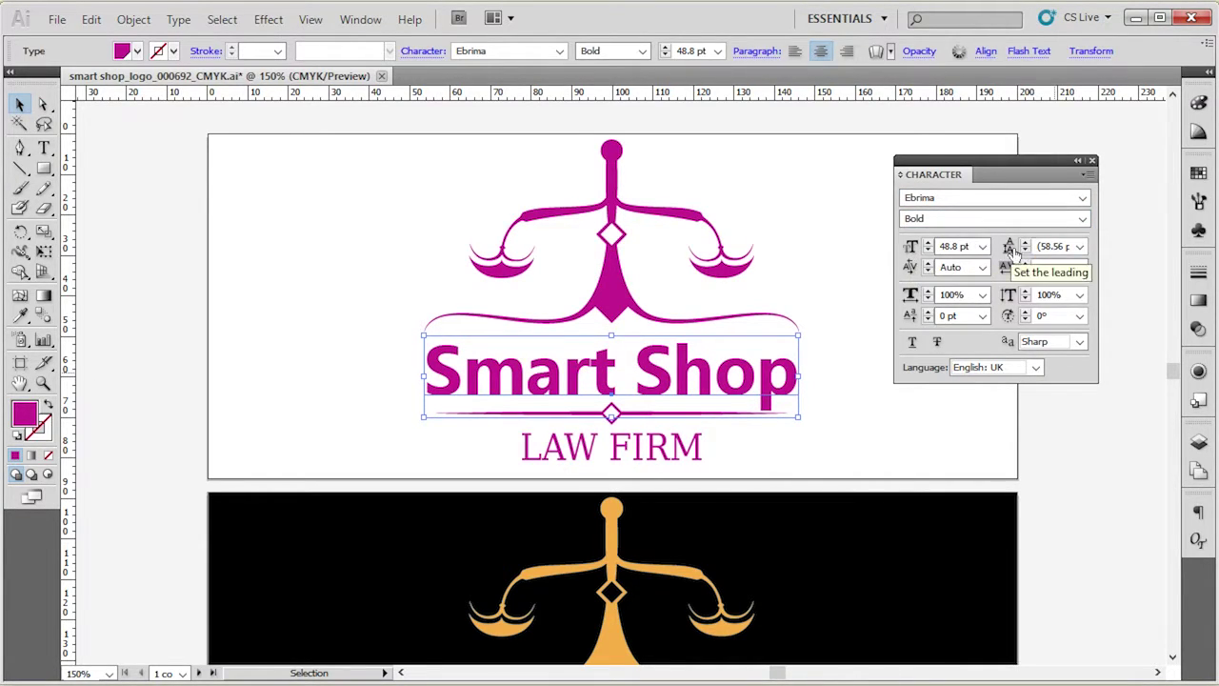
left_click_drag(990, 181, 1197, 510)
left_click(1061, 422)
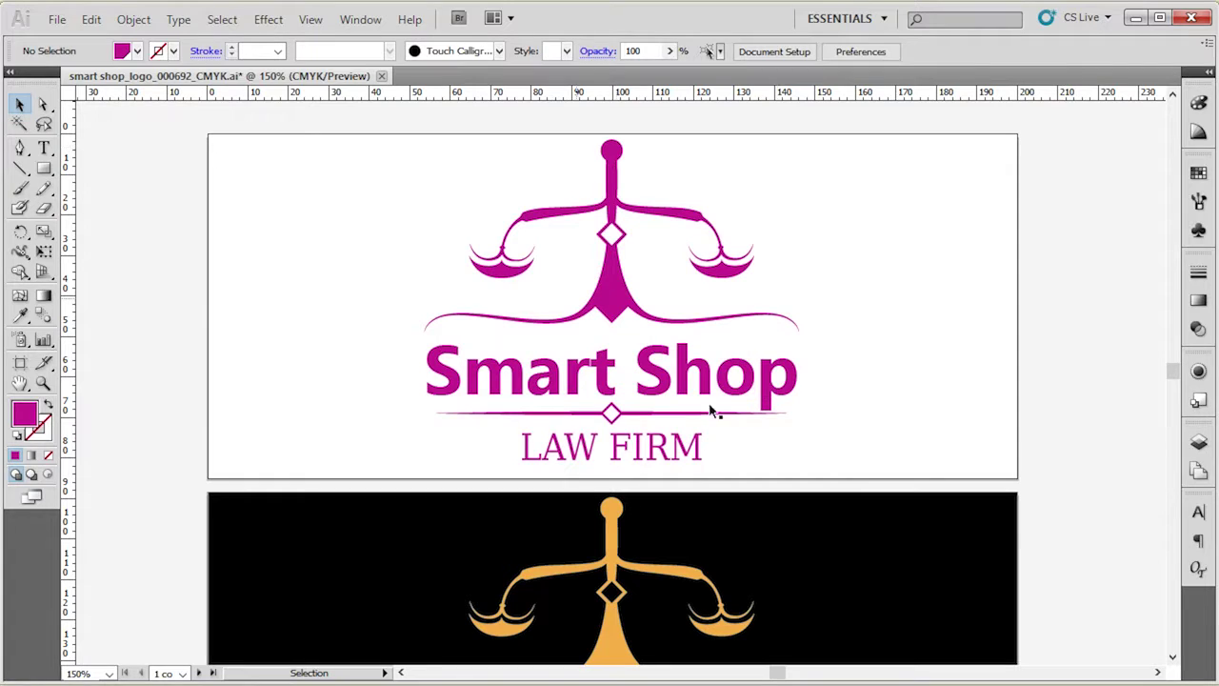